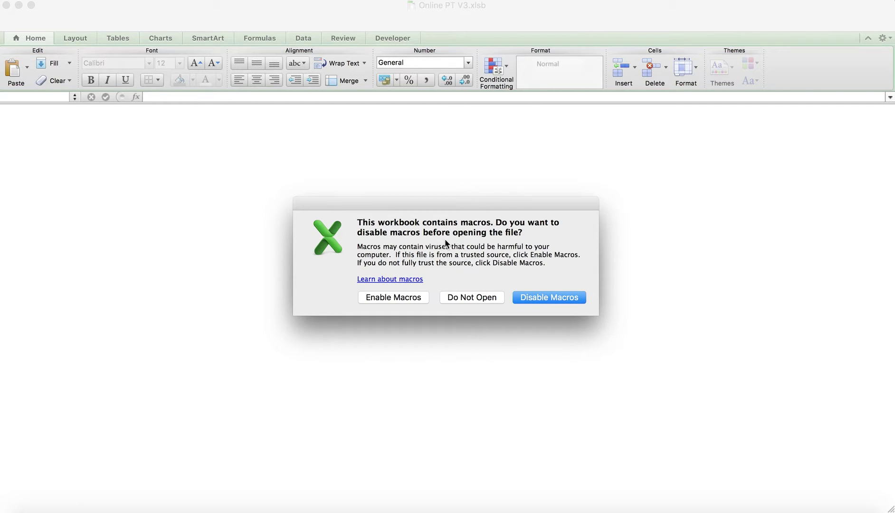
Enable macros for Online PT V3.xlsb so its Log In form appears
click(407, 297)
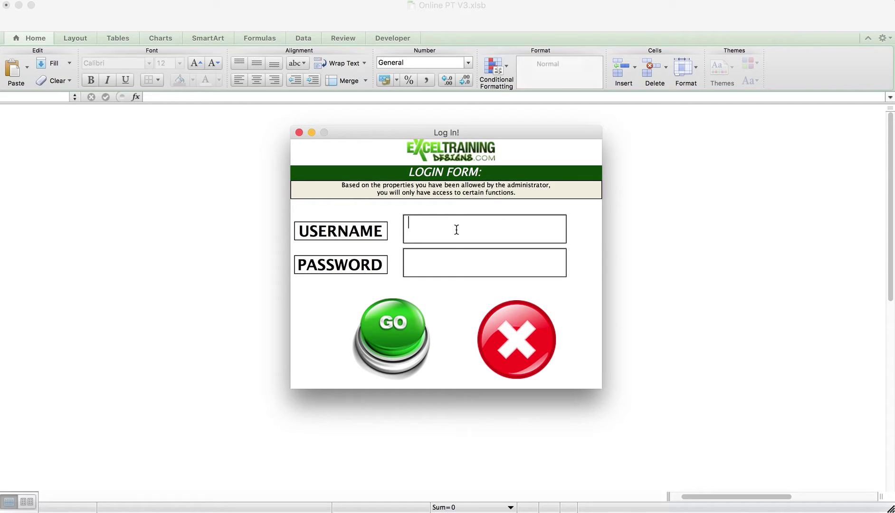
Log in with the administrator username and password, then acknowledge the welcome-back message
text(Admin)
key(Tab)
text(****)
click(391, 335)
click(555, 285)
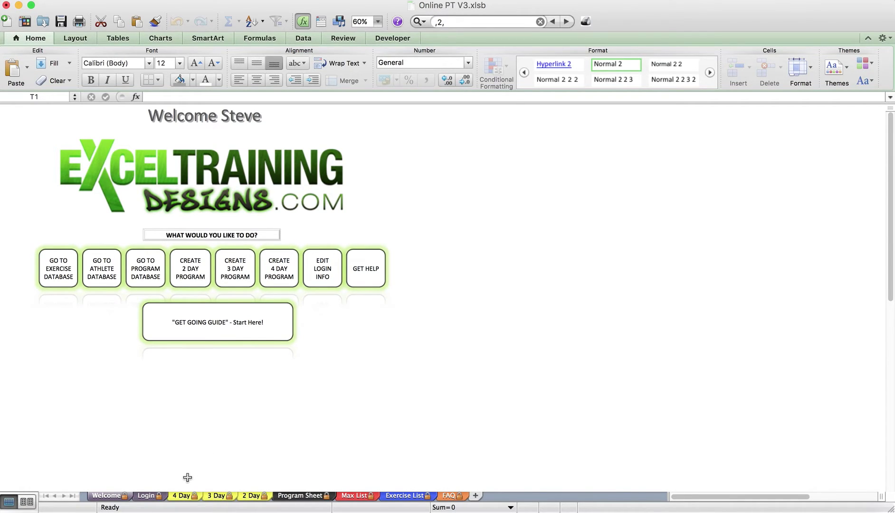
On the Login sheet, inspect the empty Allow Sheet cells of the user access table
click(159, 497)
click(218, 283)
scroll(254, 215, right, 2)
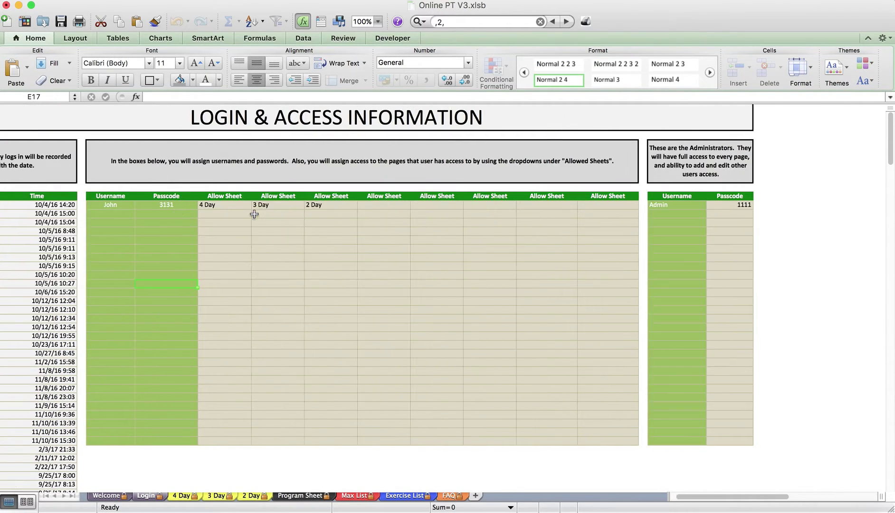
scroll(252, 214, left, 2)
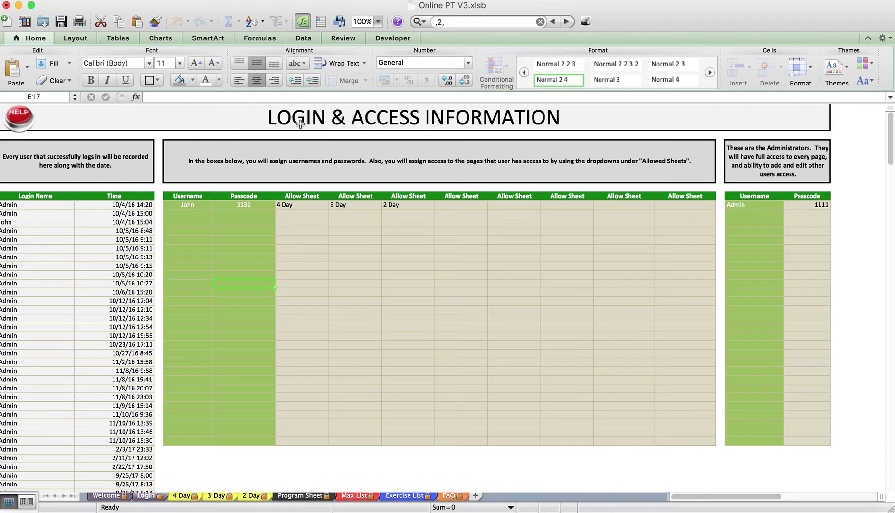
click(453, 223)
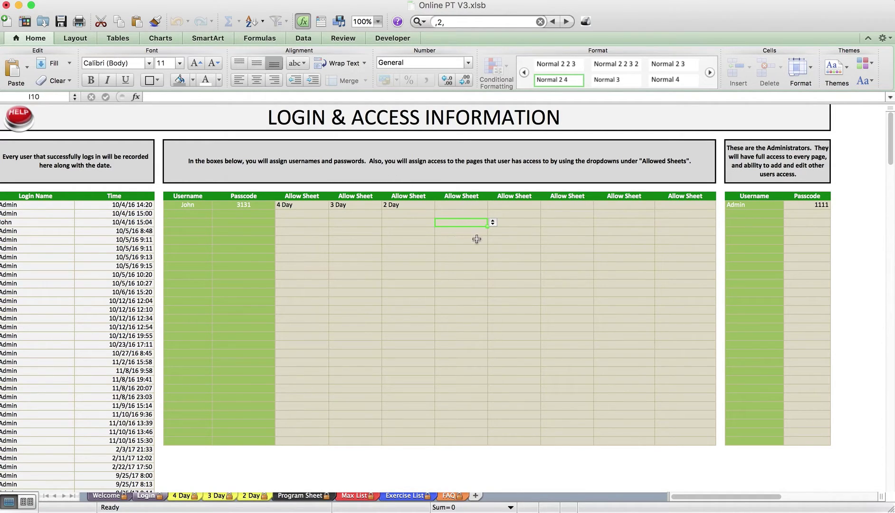
click(484, 268)
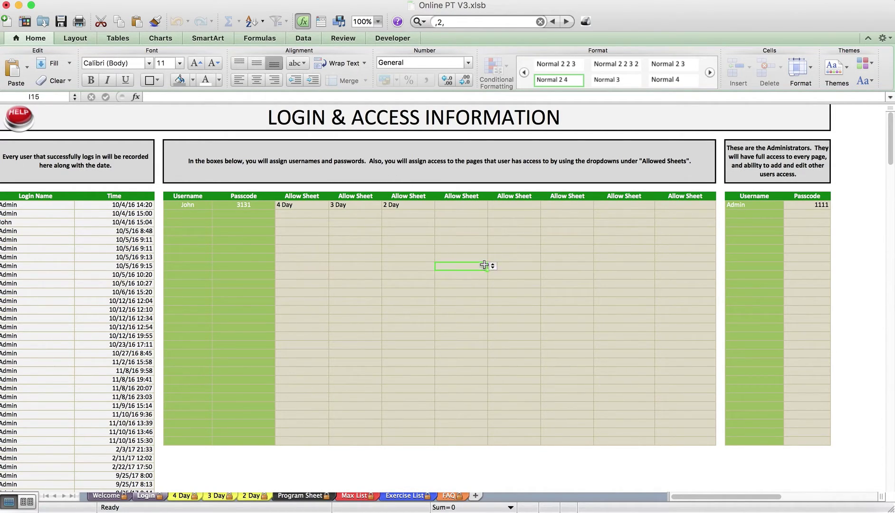
click(711, 231)
Review the administrator entries and the first user's 4 Day, 3 Day, 2 Day access, then go to the Program Sheet
drag(747, 210, 813, 436)
click(799, 224)
click(758, 206)
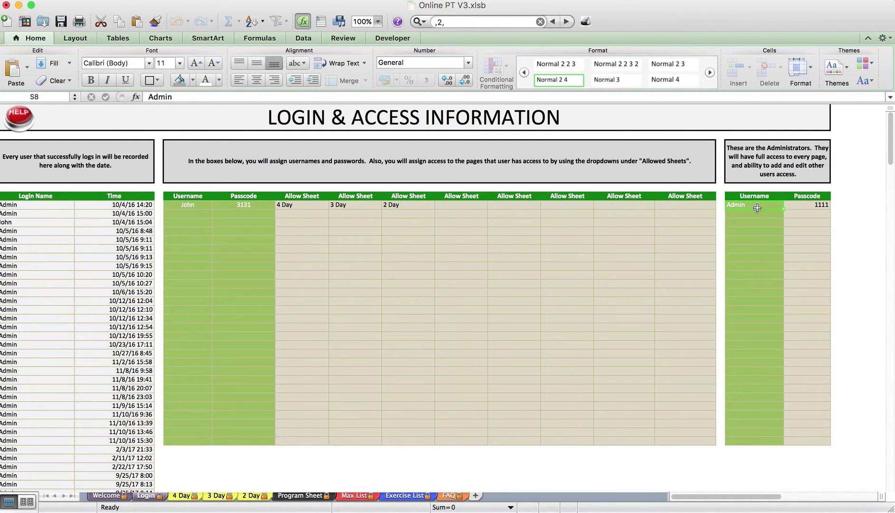
click(188, 206)
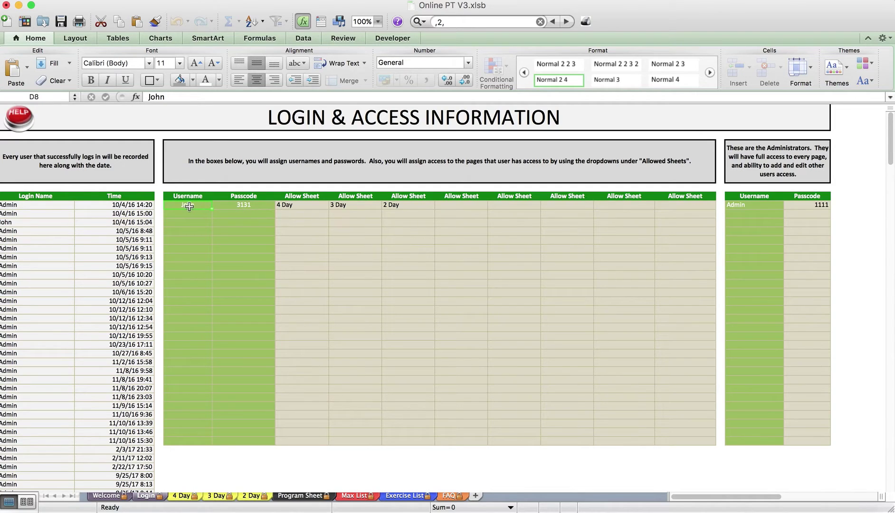
drag(311, 205, 398, 205)
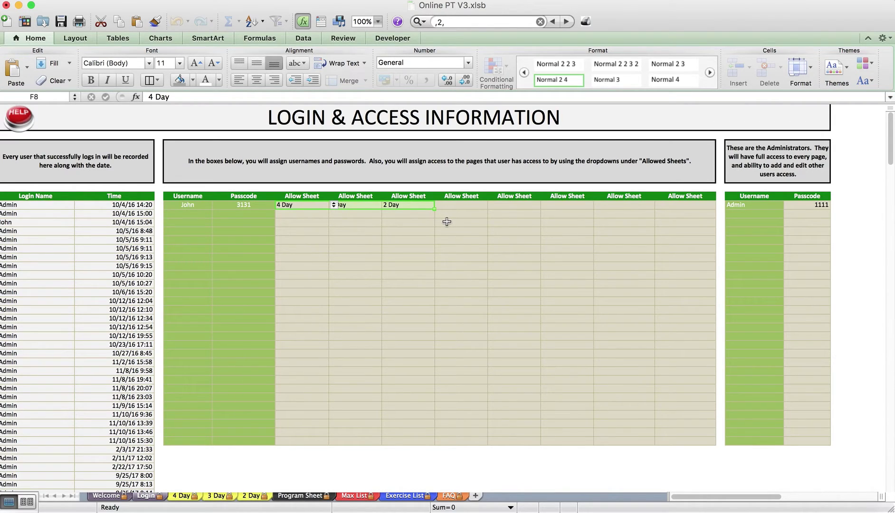
click(404, 214)
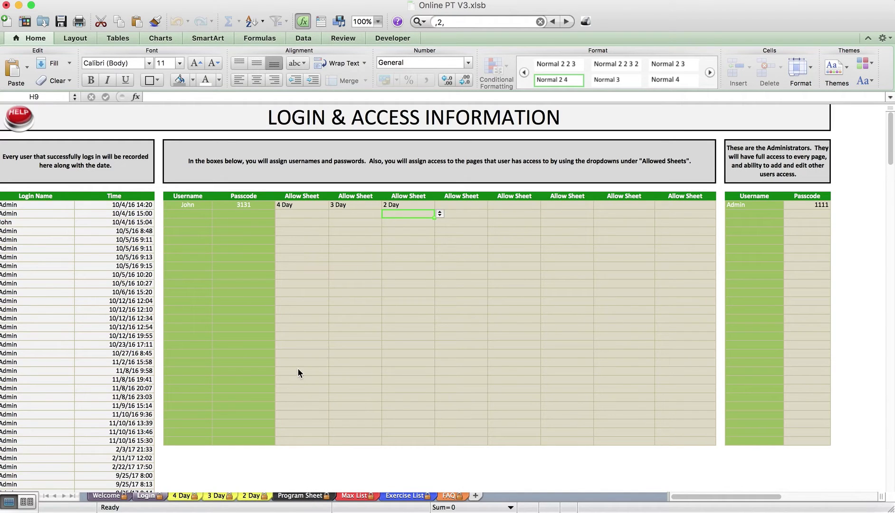
click(306, 496)
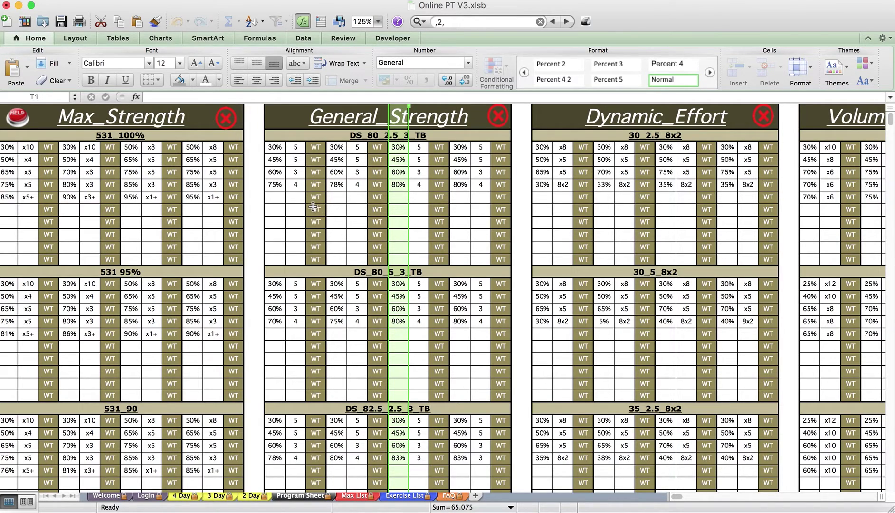
Inspect the General_Strength, 531_100% and 531 95% templates, then scroll right toward Dynamic_Effort
click(313, 209)
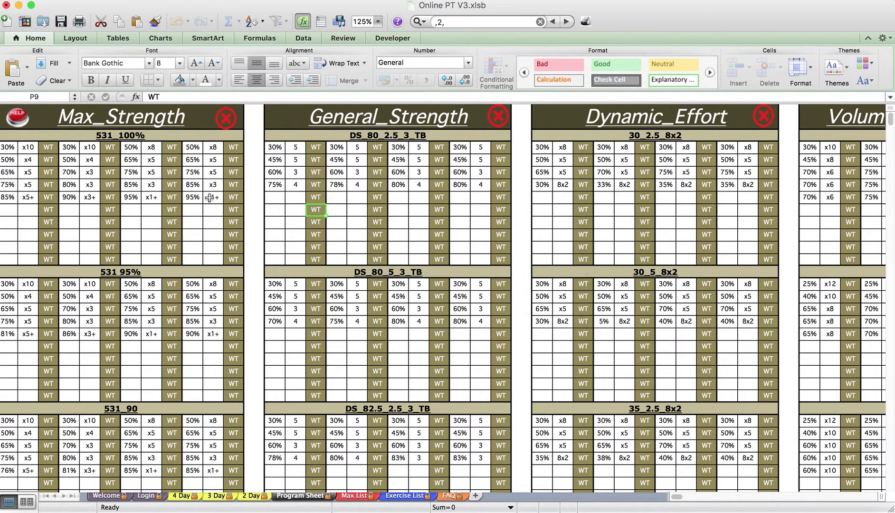
click(131, 139)
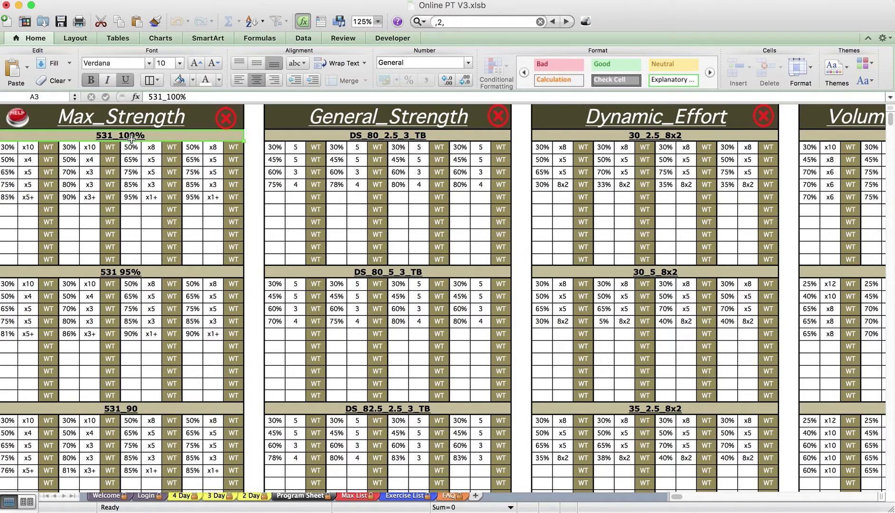
click(199, 272)
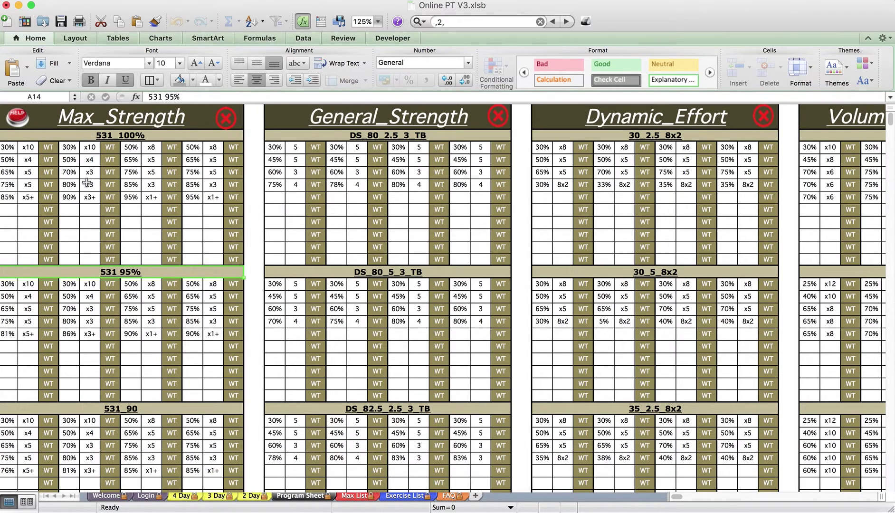
scroll(109, 232, down, 1)
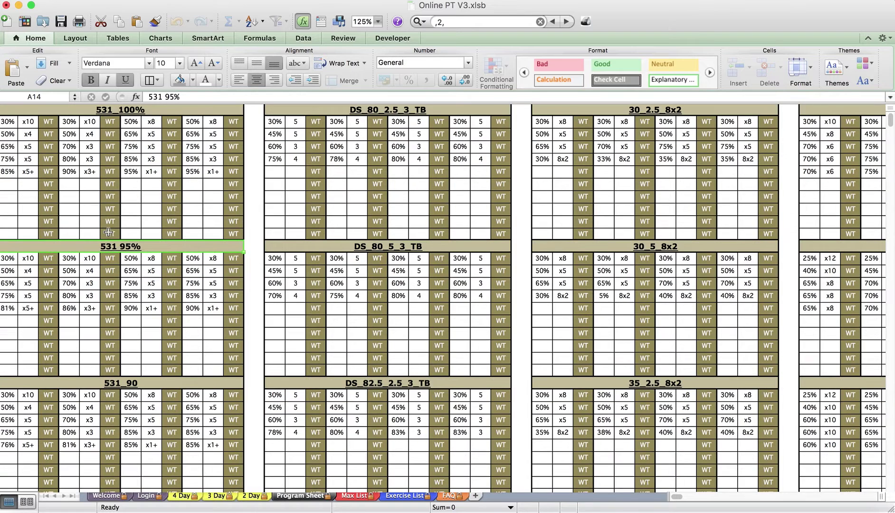
scroll(285, 198, down, 1)
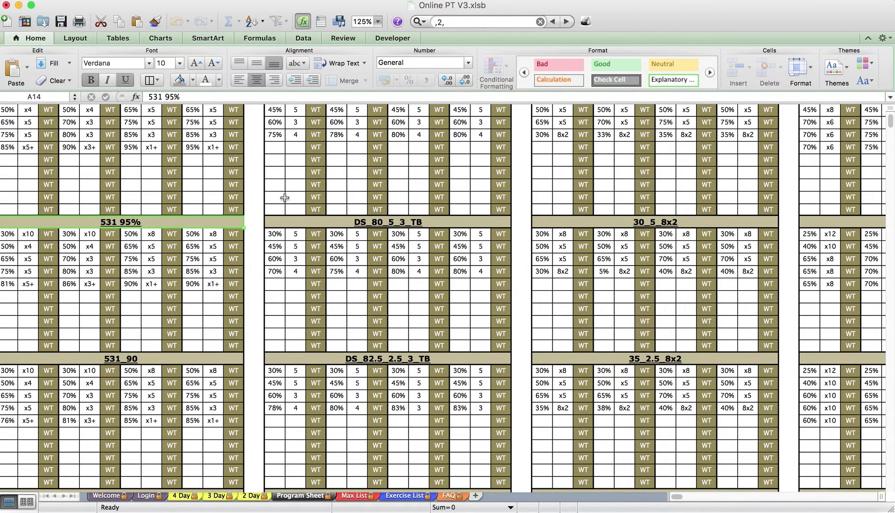
scroll(285, 198, up, 1)
scroll(285, 198, up, 3)
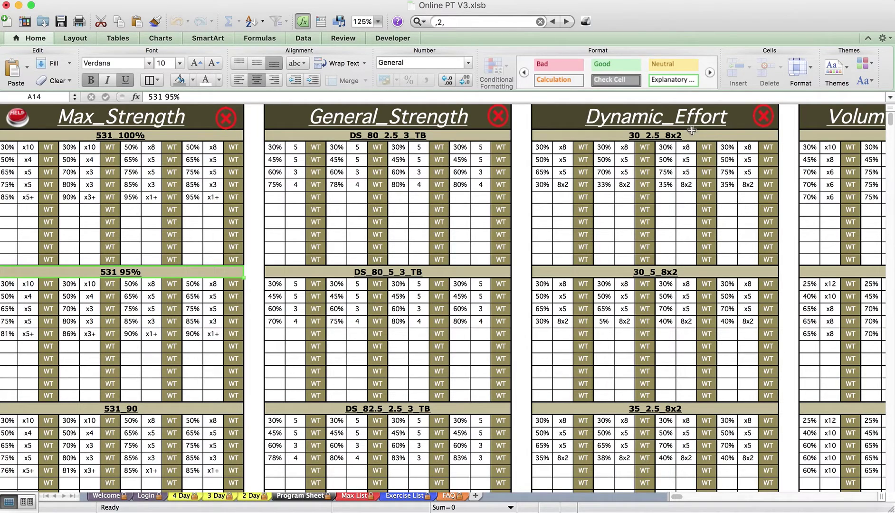
scroll(691, 131, right, 1)
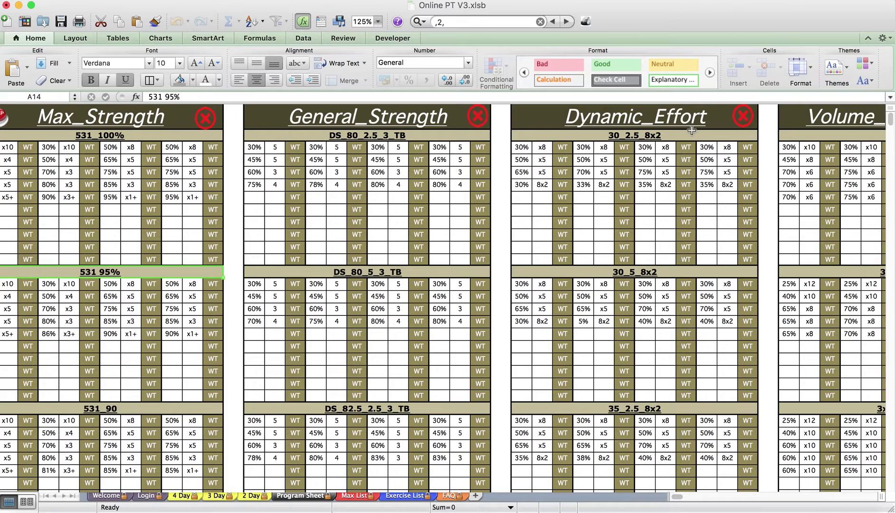
scroll(692, 131, right, 1)
scroll(692, 131, right, 1)
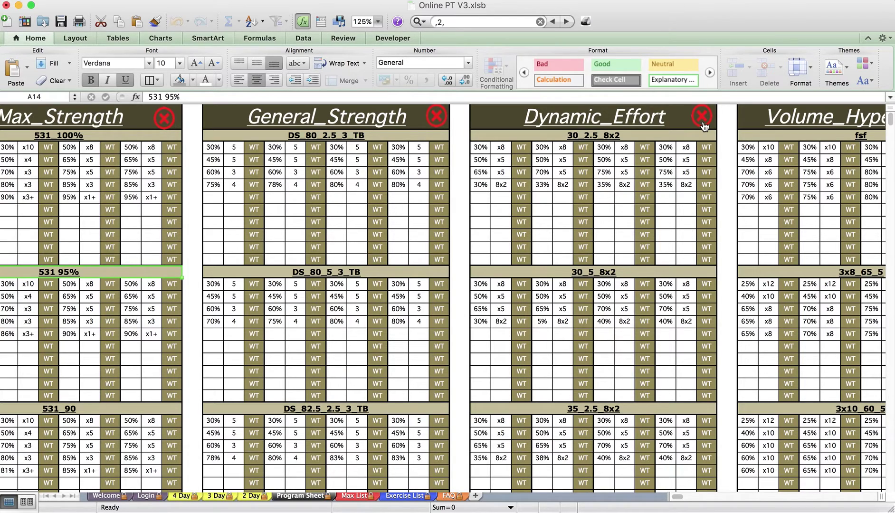
Rename the Dynamic_Effort category to Speed and acknowledge the confirmation
click(702, 118)
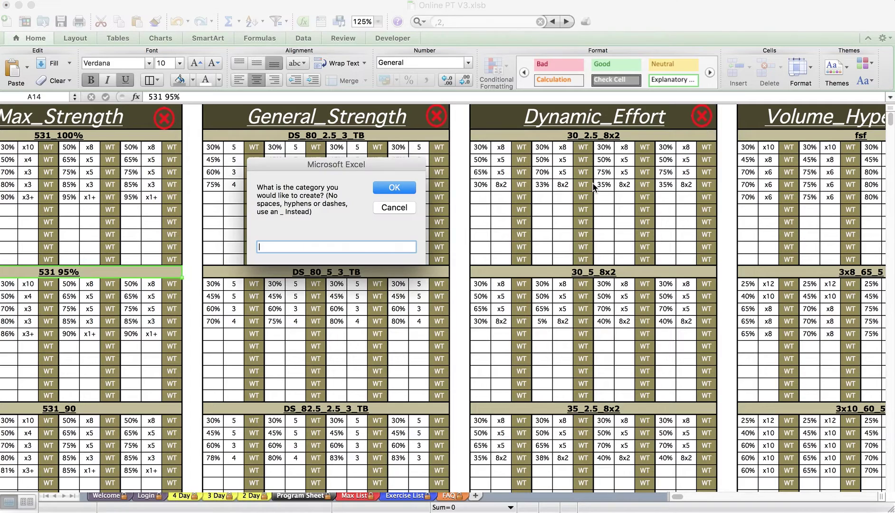
text(Speed)
key(Return)
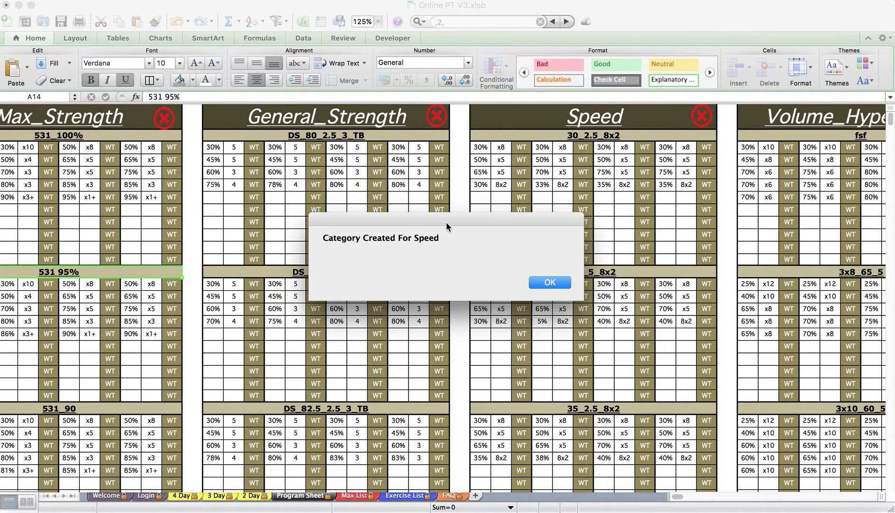
click(550, 283)
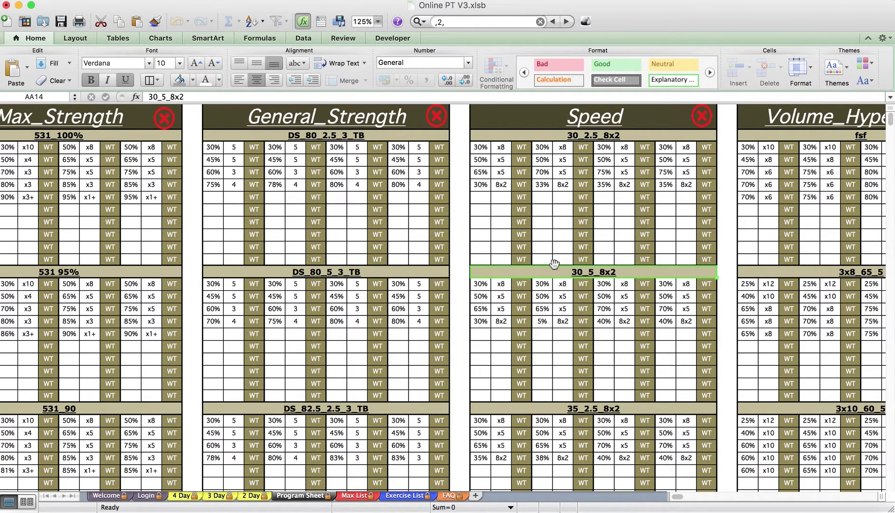
Scroll across the 2 Day sheet and switch to the Max List sheet
scroll(576, 272, right, 1)
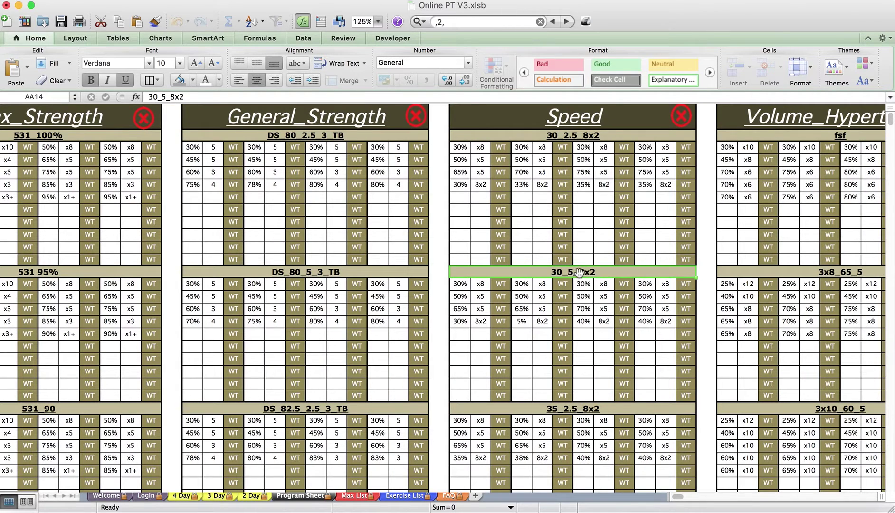
scroll(577, 272, right, 2)
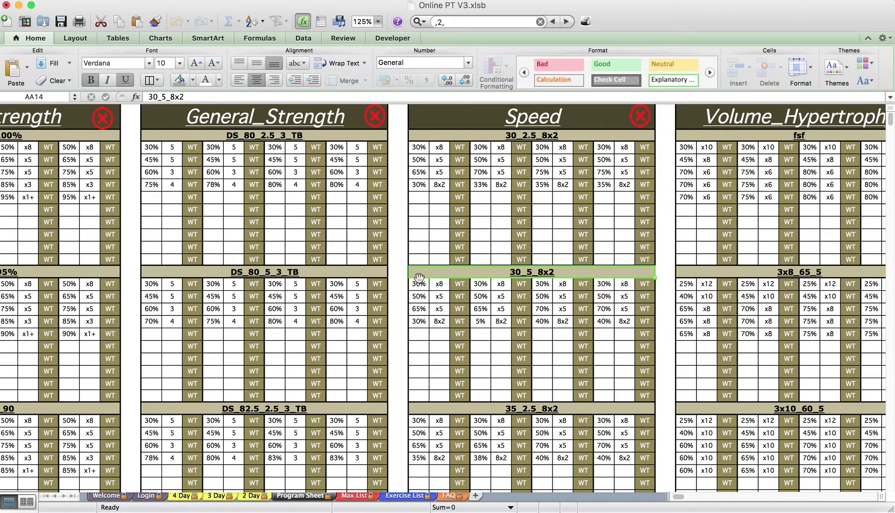
click(364, 496)
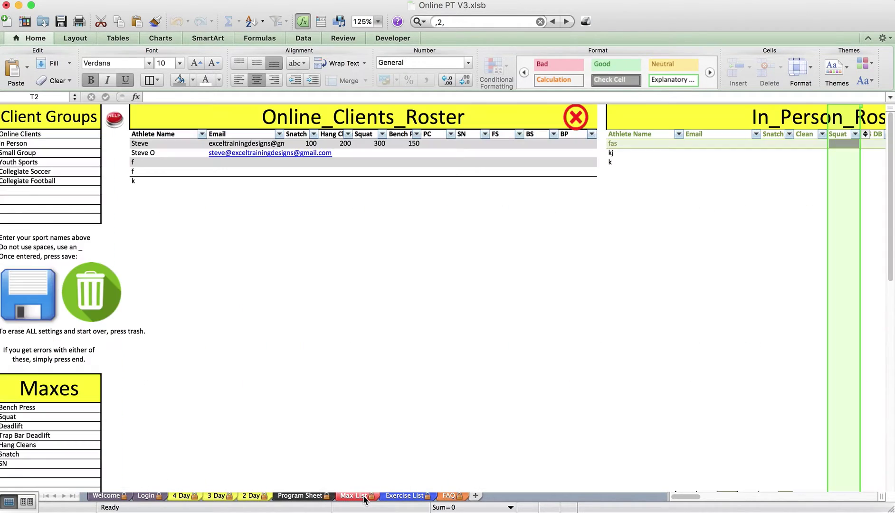
Browse the online roster and the Client Groups list: Youth Sports, Online Clients, Small Group
click(302, 172)
click(144, 153)
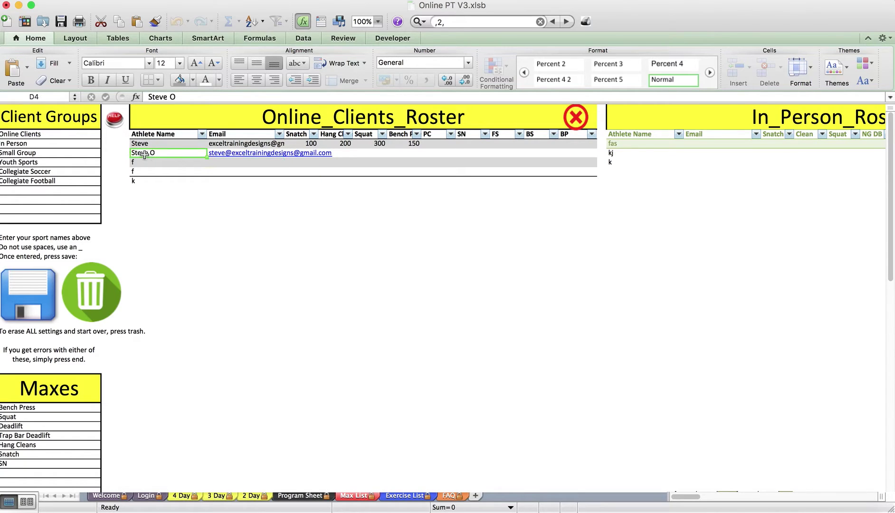
click(61, 134)
click(59, 144)
click(59, 159)
click(55, 144)
click(47, 136)
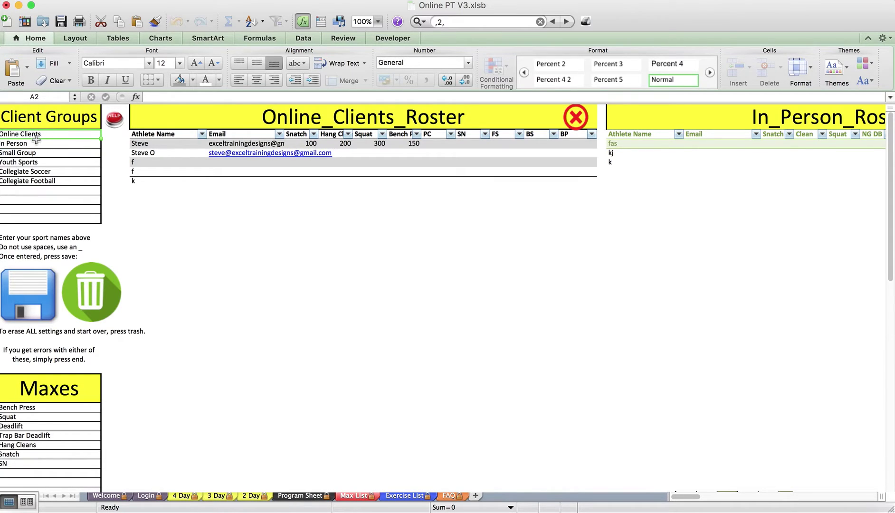
click(33, 143)
click(33, 153)
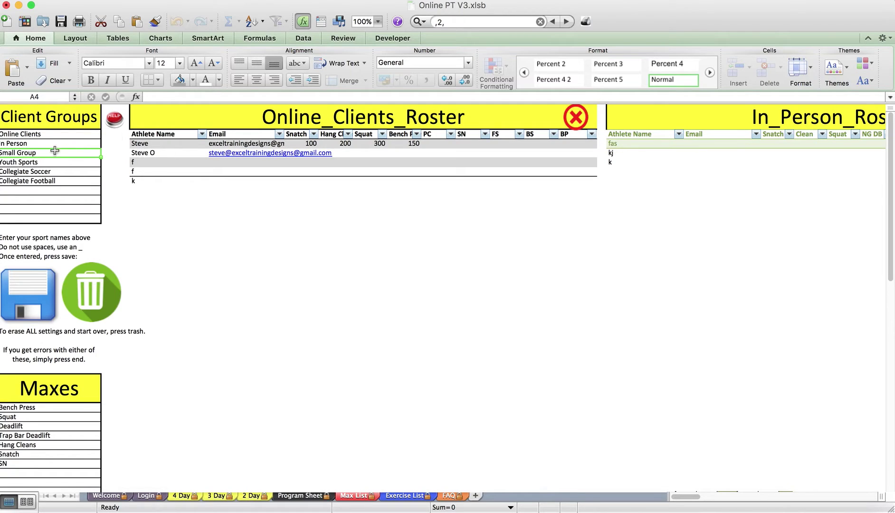
drag(48, 138, 65, 218)
drag(40, 181, 57, 208)
Enter John and Bill as the first two in-person athletes and select John's max lift cells
click(170, 156)
click(150, 180)
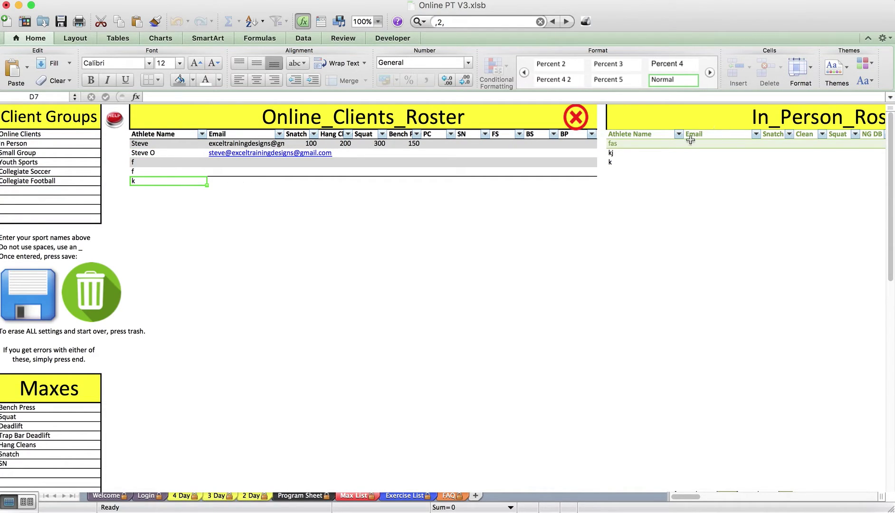
scroll(638, 140, right, 10)
click(210, 143)
text(K)
key(BackSpace)
text(John)
key(Return)
text(Bill)
key(Return)
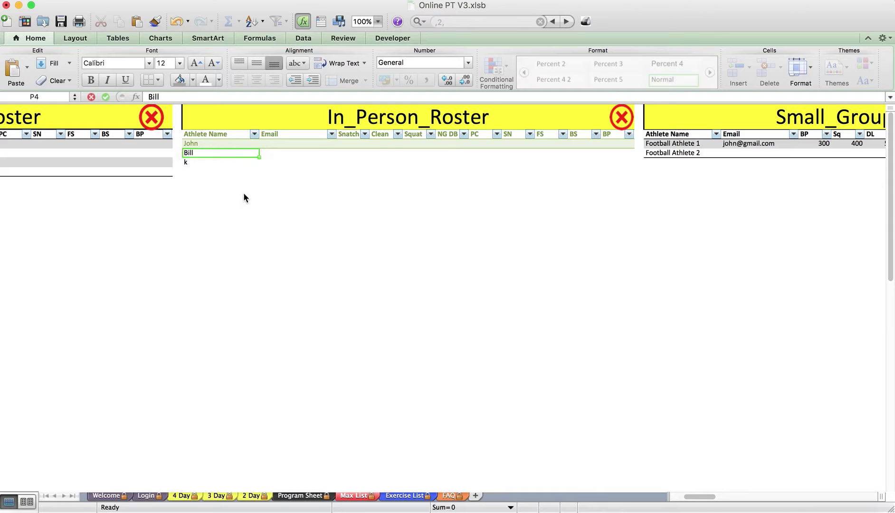
click(237, 144)
drag(344, 145, 607, 143)
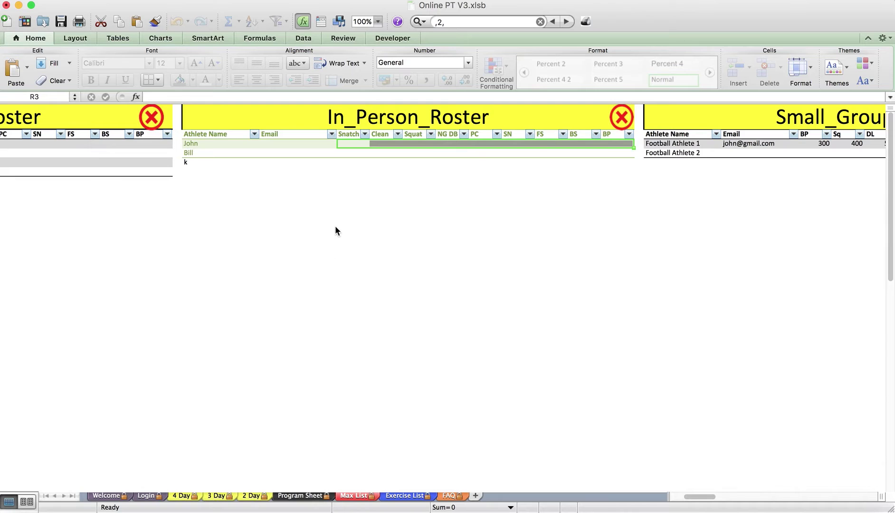
Check the Program Sheet, then return to Max List and select the first online athlete
click(313, 497)
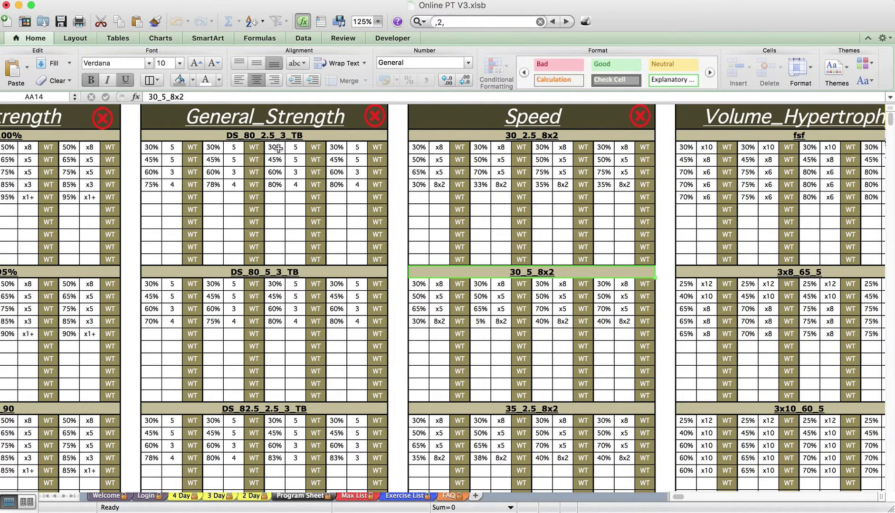
click(365, 497)
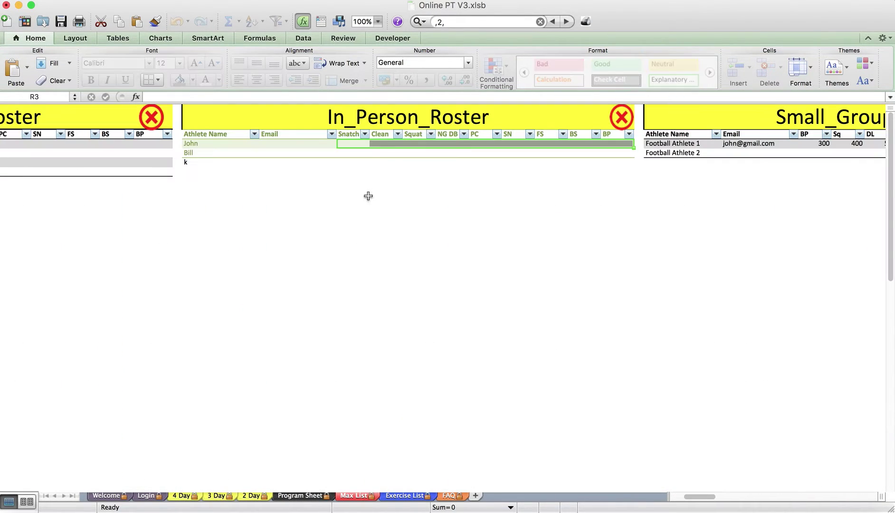
click(292, 144)
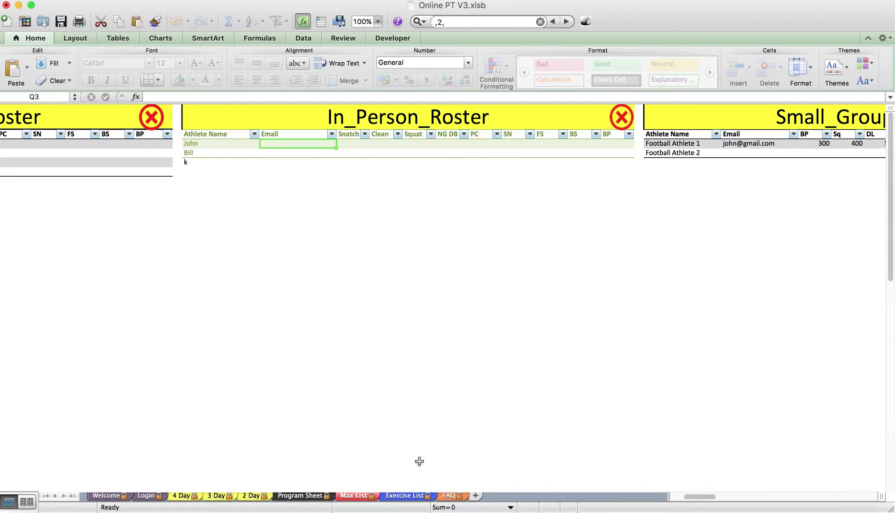
scroll(383, 343, left, 1)
scroll(384, 343, left, 10)
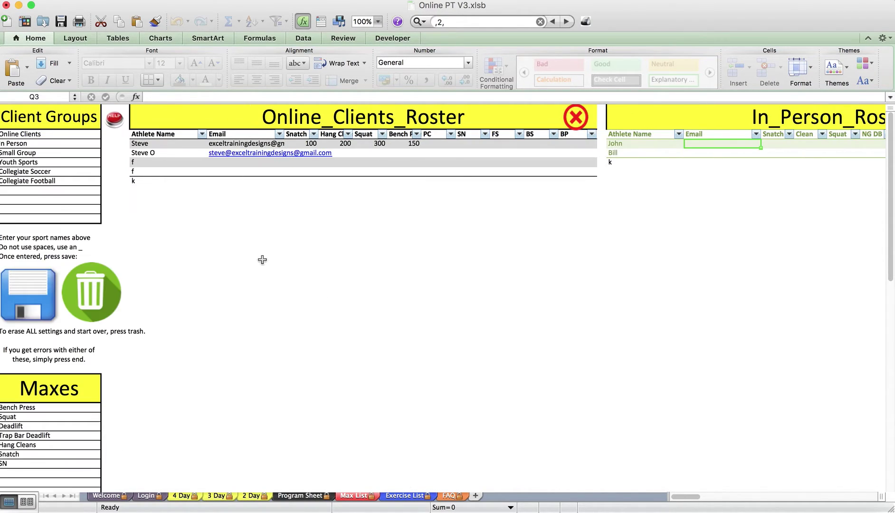
mouse_move(157, 143)
mouse_down()
mouse_move(163, 182)
mouse_move(160, 135)
mouse_move(158, 144)
mouse_up()
click(158, 144)
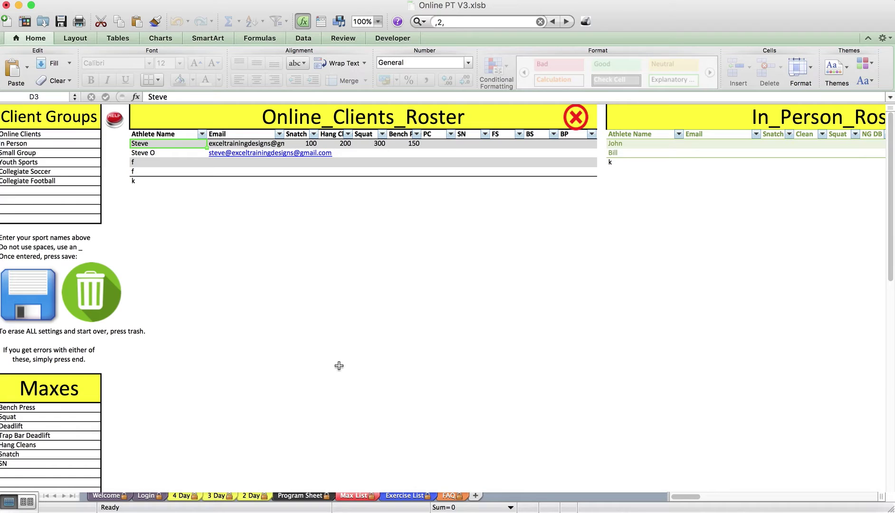
scroll(472, 373, right, 12)
Keep Online_Clients_Roster in the 2 Day roster dropdown, select the first athlete, and return to Max List
scroll(472, 377, right, 3)
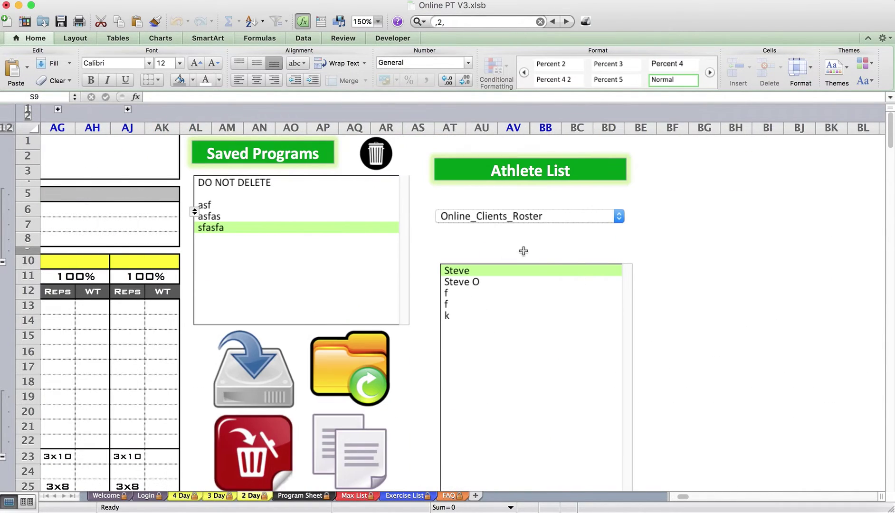
click(483, 215)
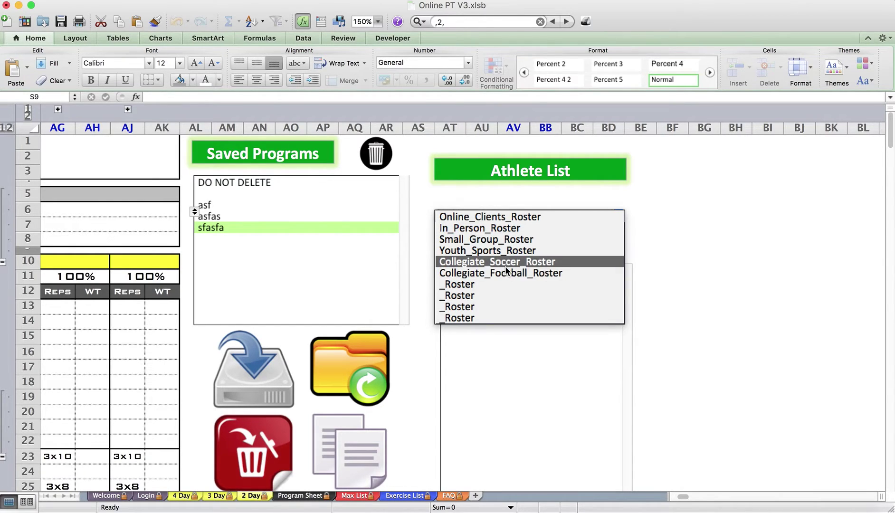
click(706, 305)
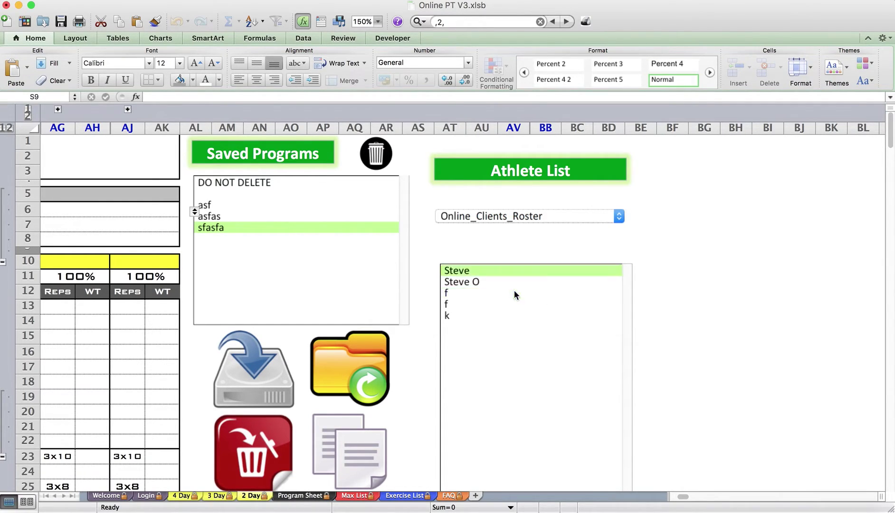
click(468, 298)
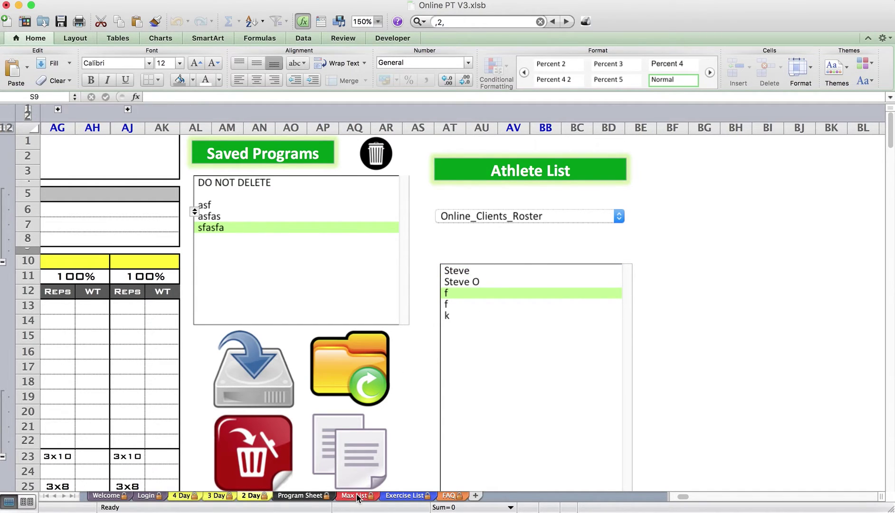
click(373, 497)
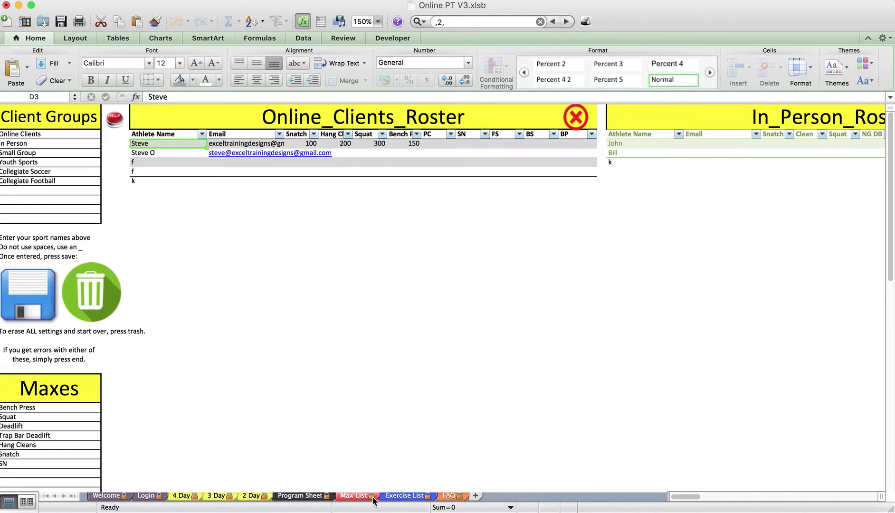
On the Exercise List sheet, enter Incline DB Bench in cell D8 below Pushups
click(402, 497)
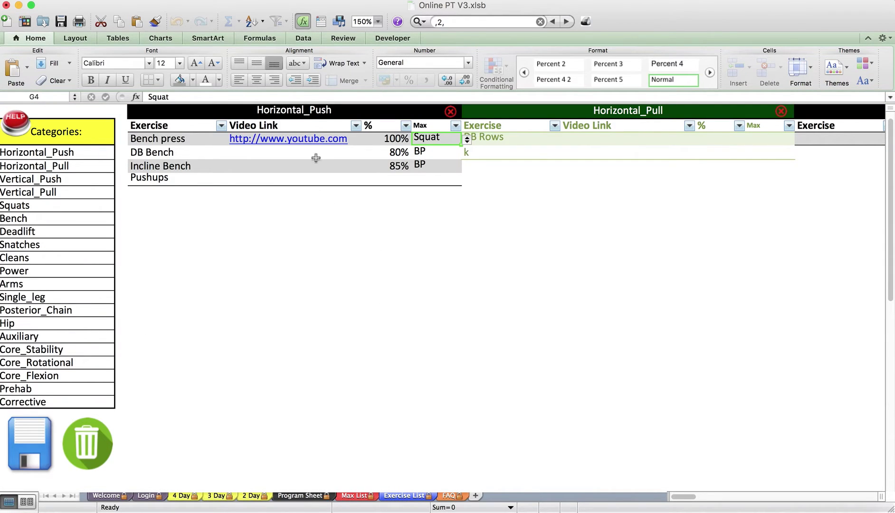
click(278, 157)
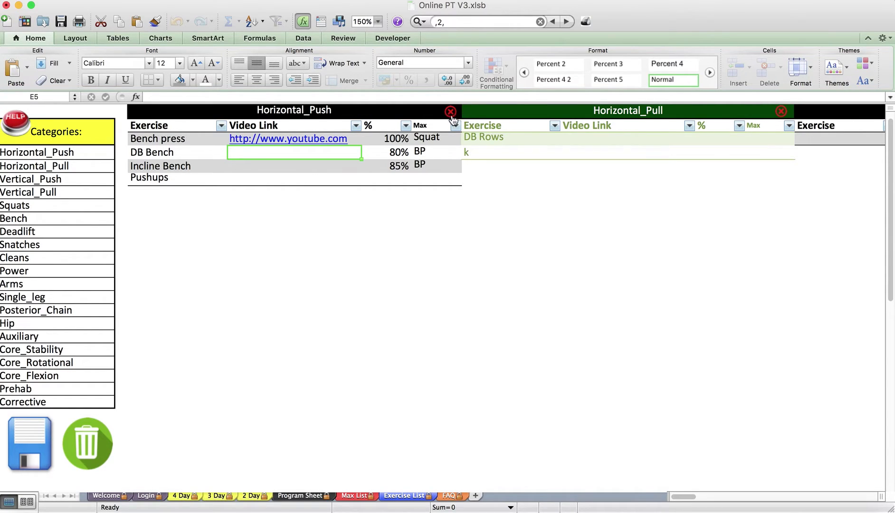
click(164, 139)
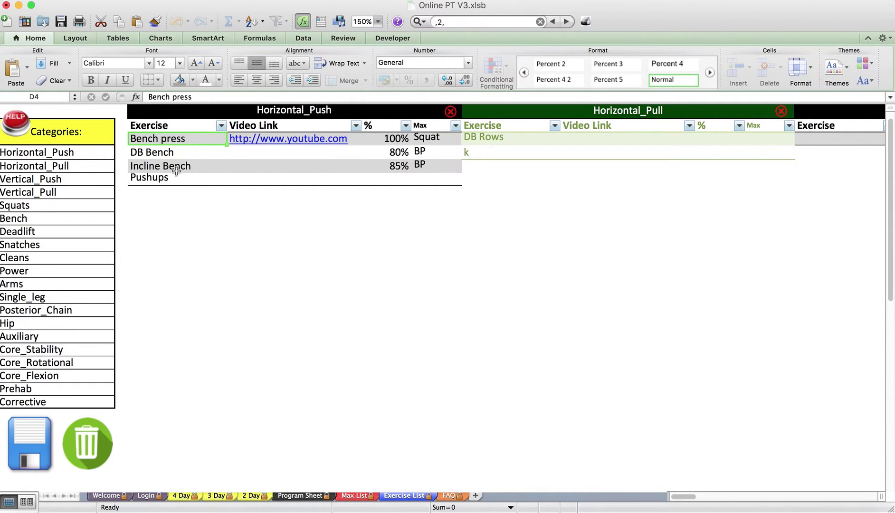
click(170, 189)
text(Incli)
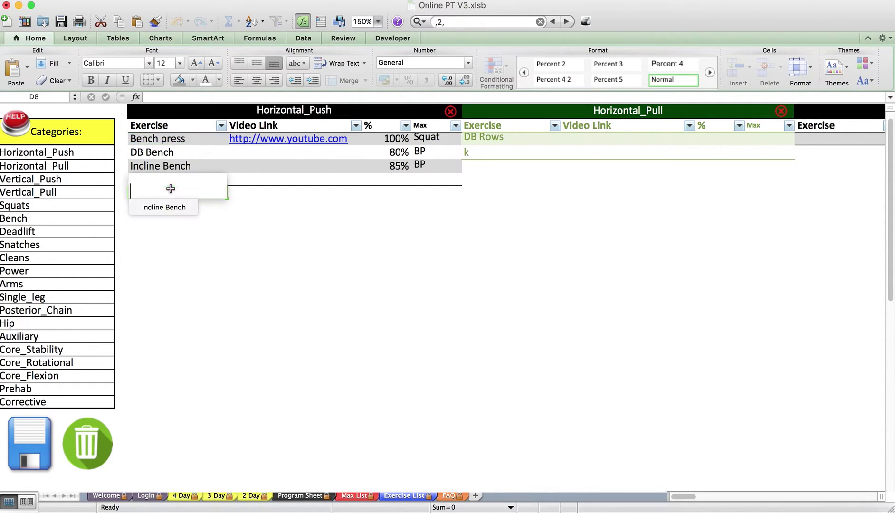
text(ne DB)
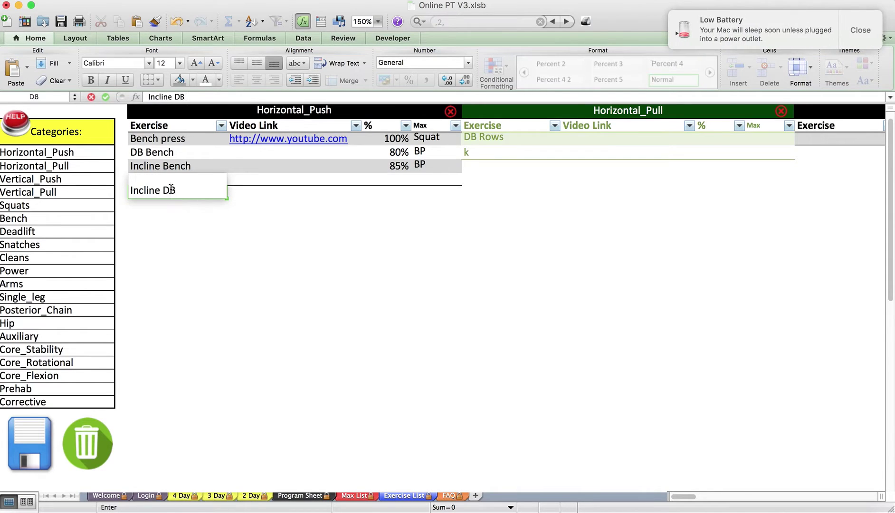
click(860, 30)
text(Bench)
key(Return)
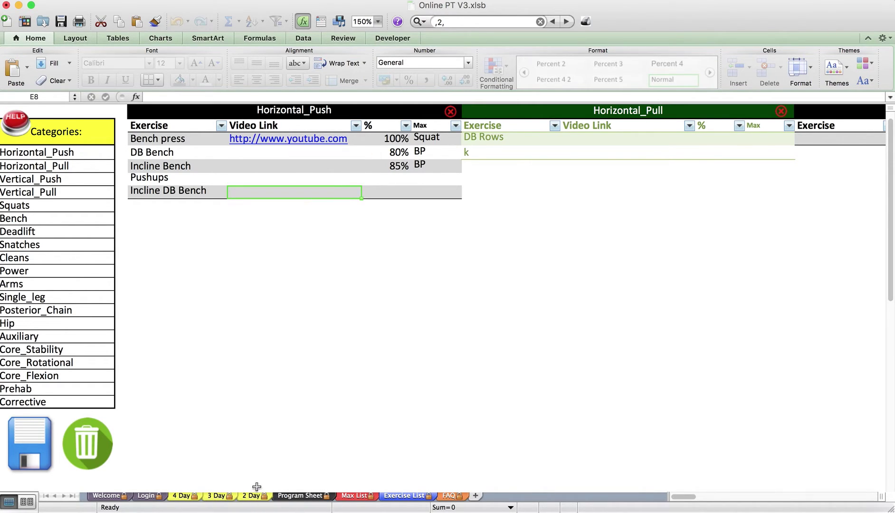
Set Incline DB Bench to 60% with Bench Press as its max reference
click(392, 192)
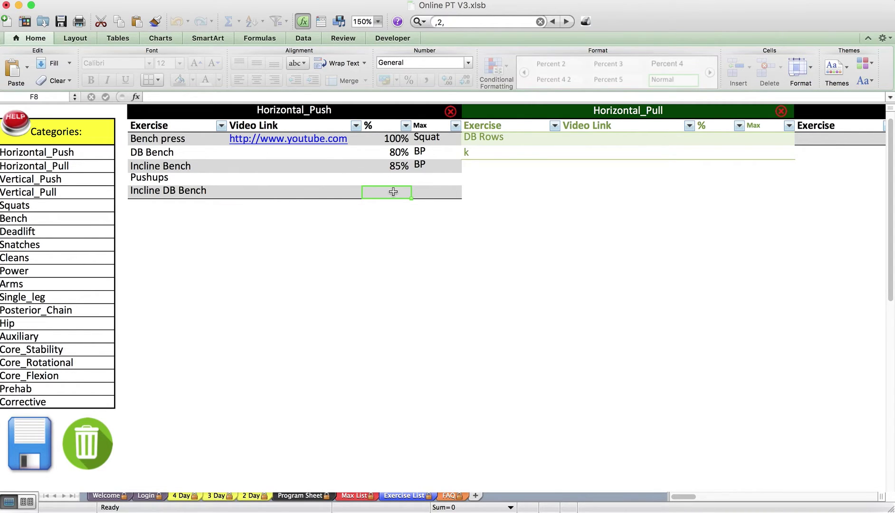
text(60%)
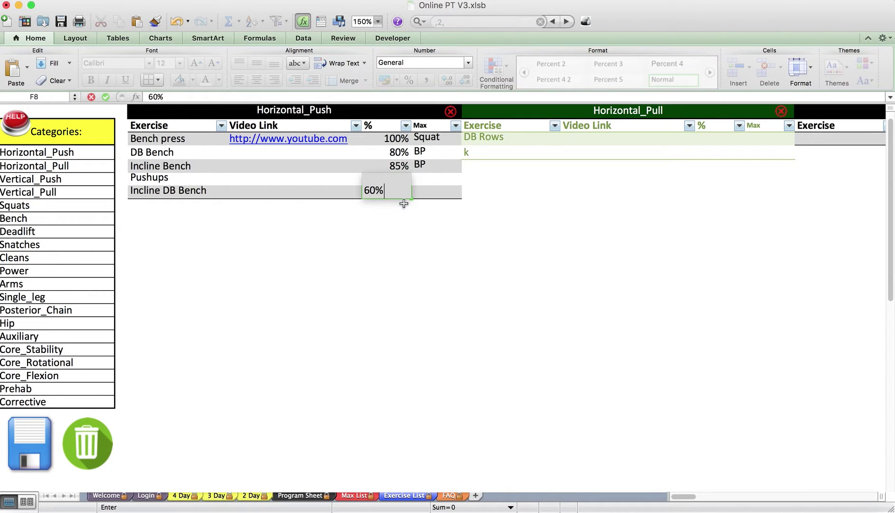
key(Return)
click(442, 192)
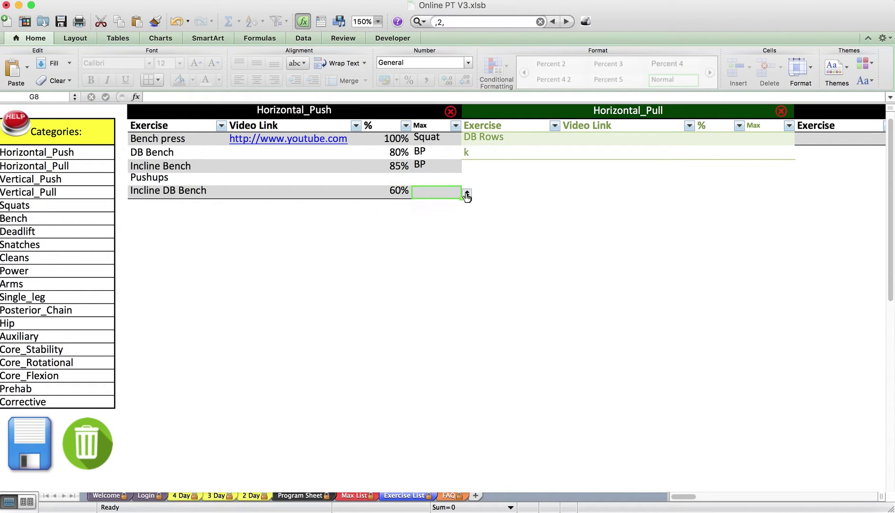
click(468, 194)
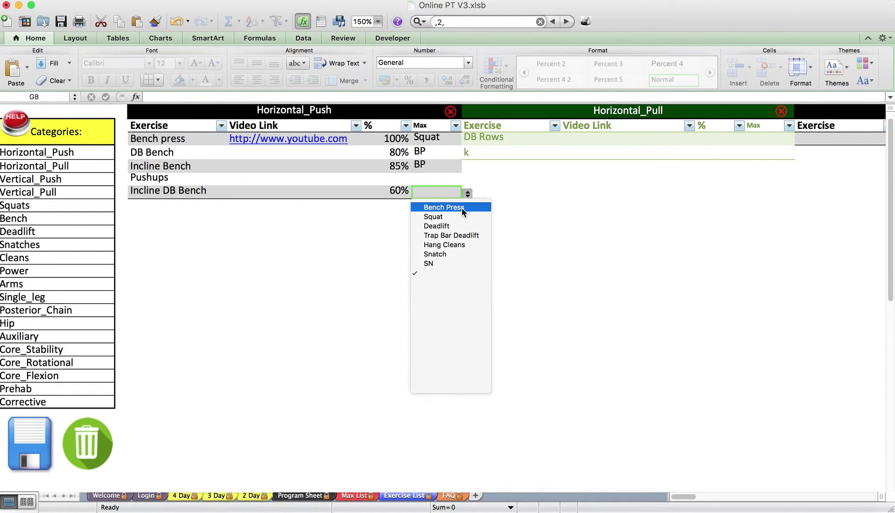
click(463, 212)
Change Bench press's max reference from Squat to Bench Press and recheck both percentage cells
click(193, 140)
click(444, 137)
click(468, 139)
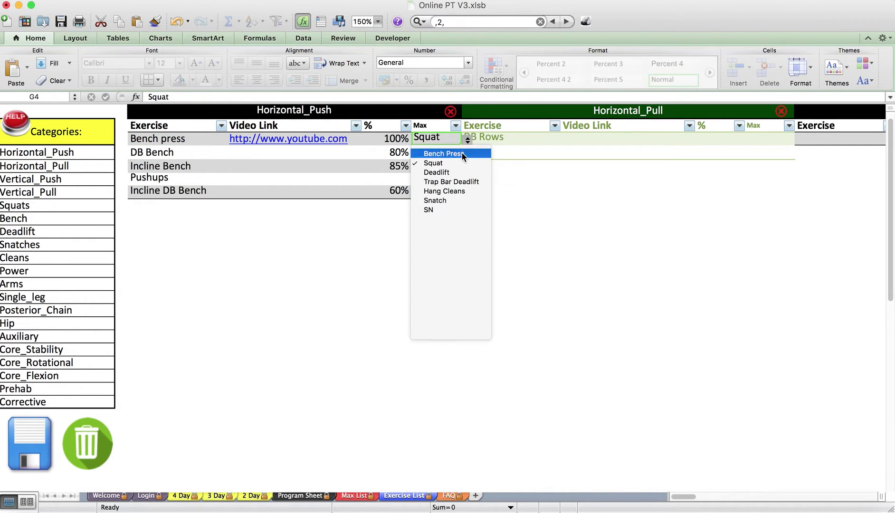
click(463, 153)
click(405, 138)
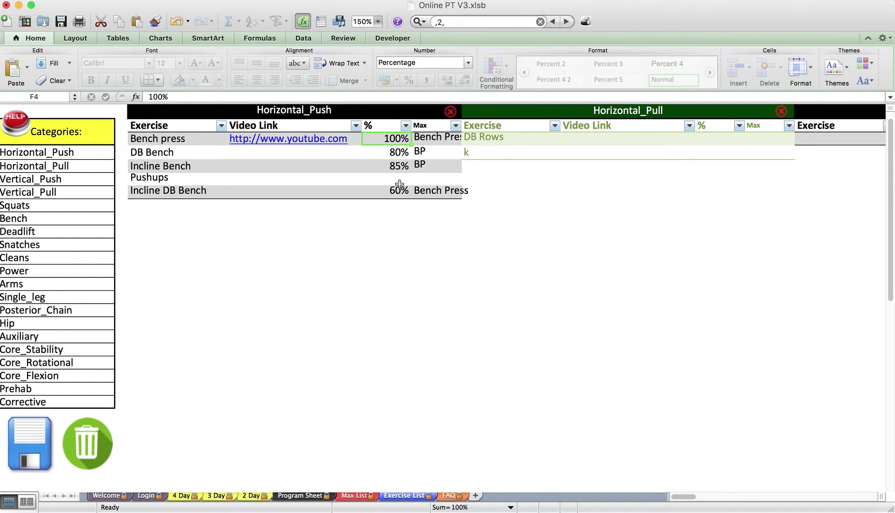
click(202, 192)
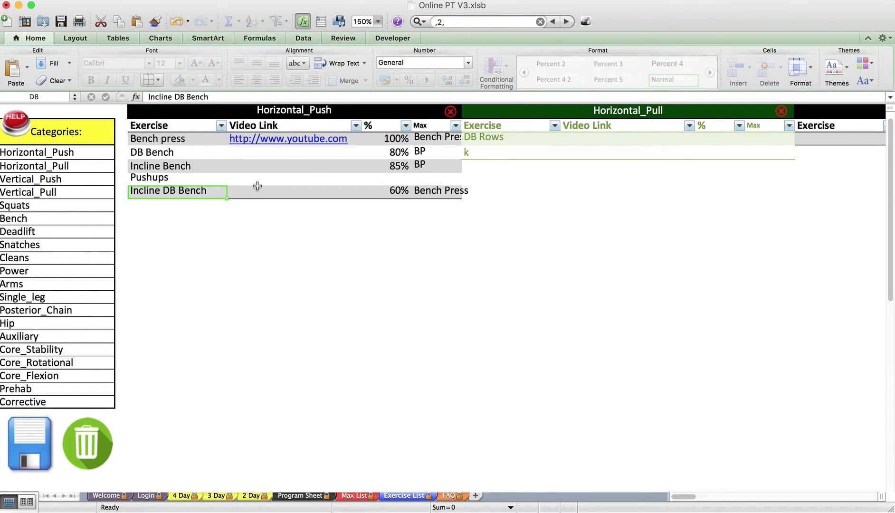
click(392, 190)
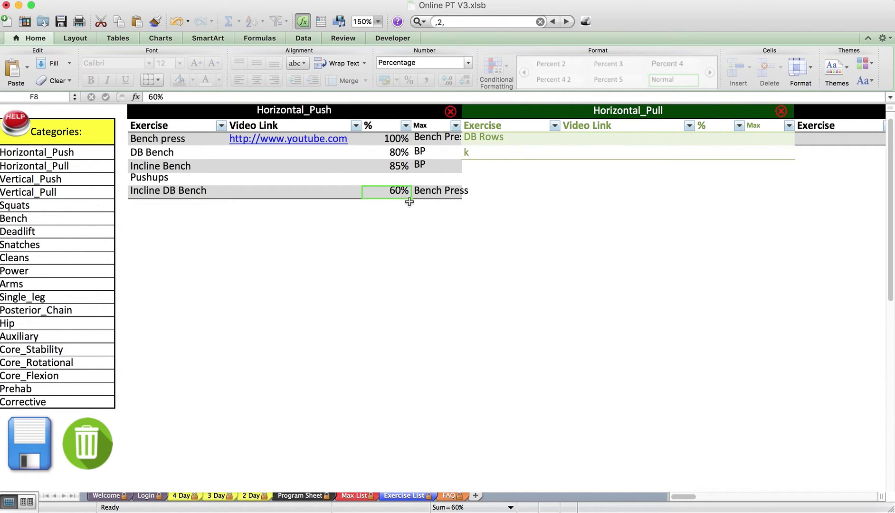
Select the exercise Categories list and change Total_Lower in cell A11 to Deadlift
drag(50, 151, 112, 401)
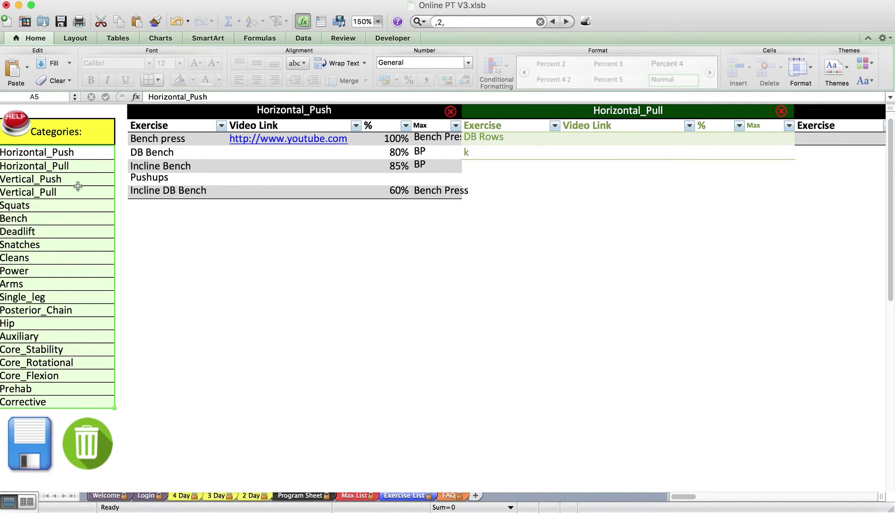
drag(56, 153, 97, 401)
click(97, 400)
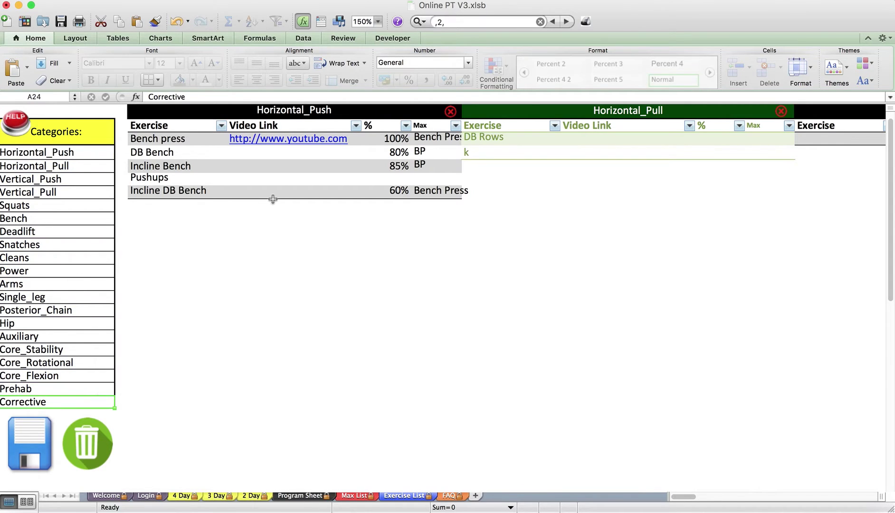
scroll(273, 200, right, 3)
scroll(288, 190, right, 5)
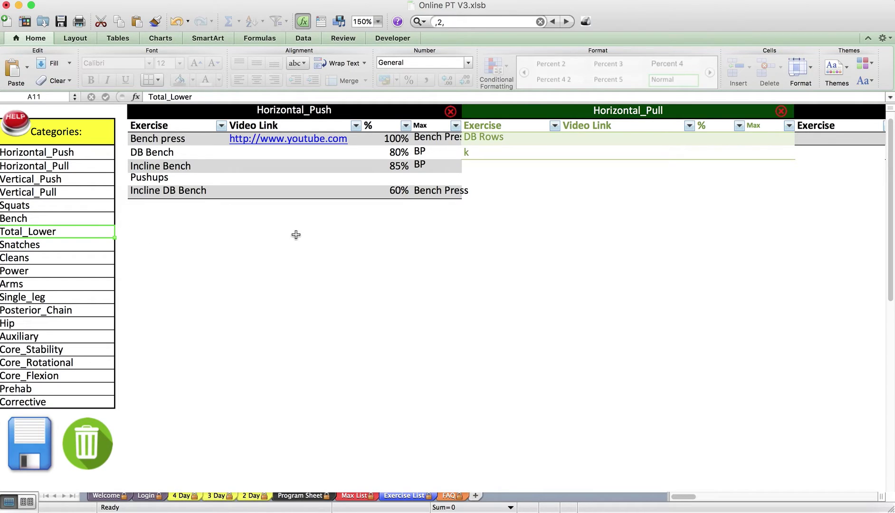
click(59, 153)
click(61, 220)
click(61, 237)
click(63, 247)
click(58, 233)
text(Deadlift)
key(Return)
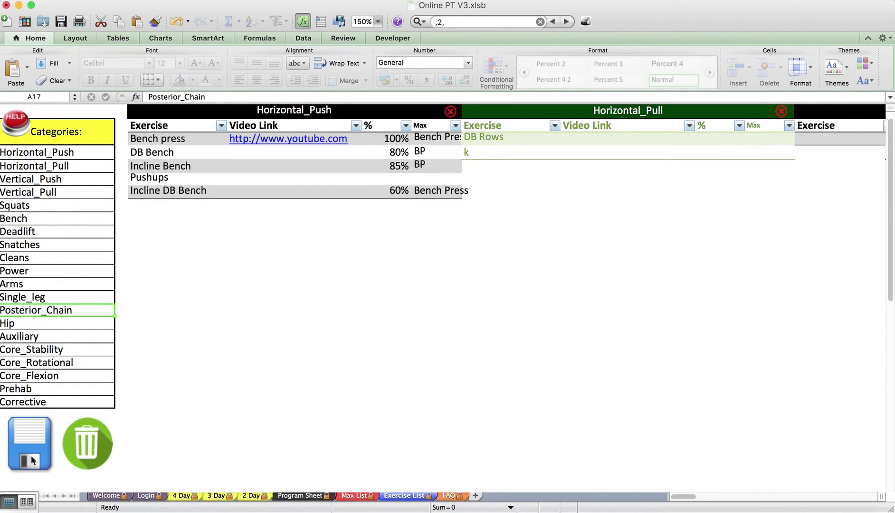
Look over the Max List client rosters, then bring up the Exercise List sheet
click(188, 244)
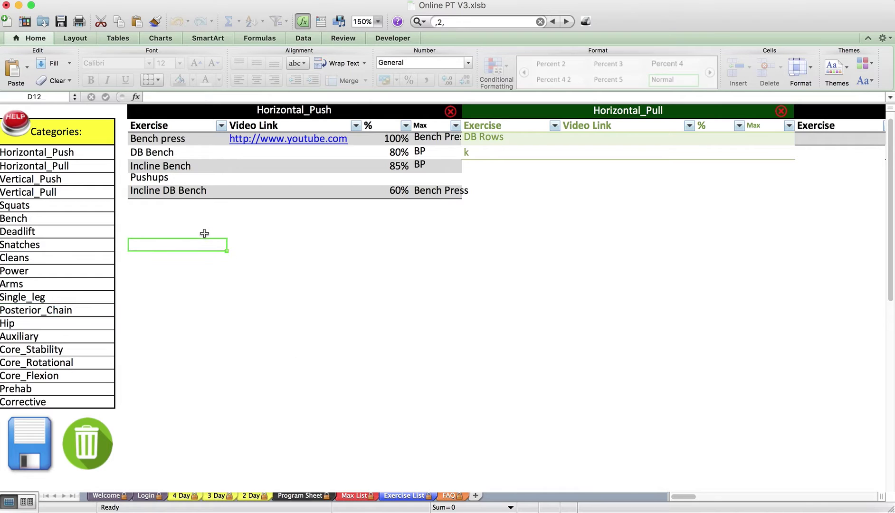
scroll(203, 233, right, 5)
scroll(202, 233, right, 15)
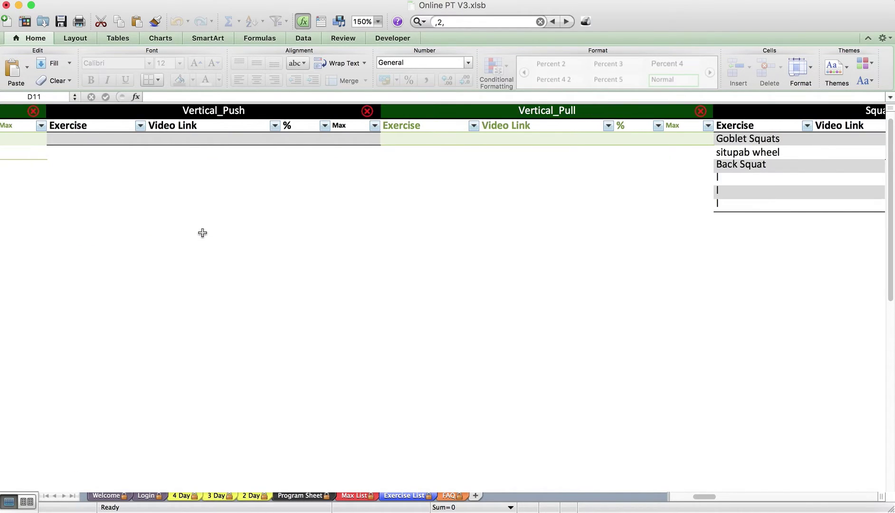
scroll(202, 233, right, 5)
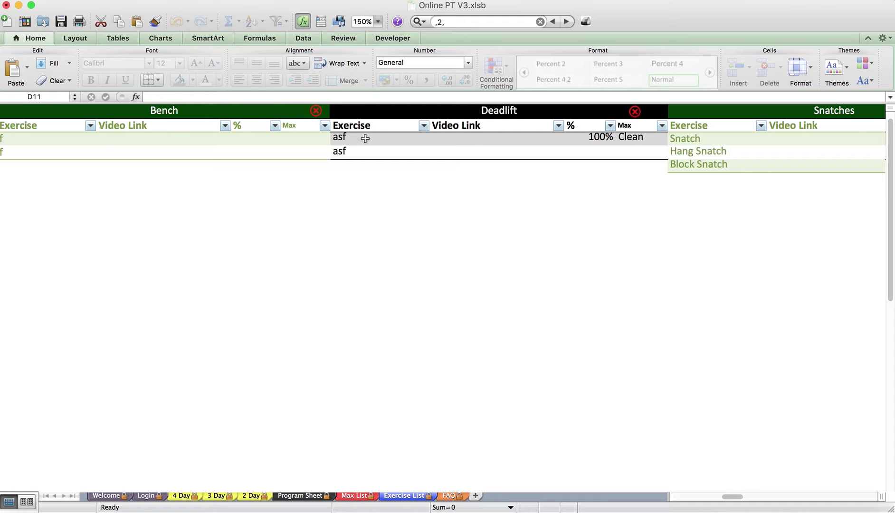
click(343, 307)
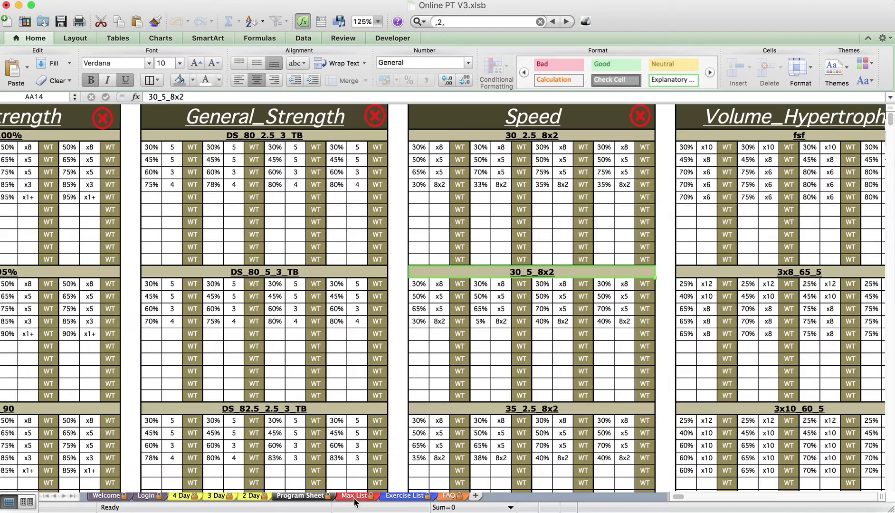
click(355, 500)
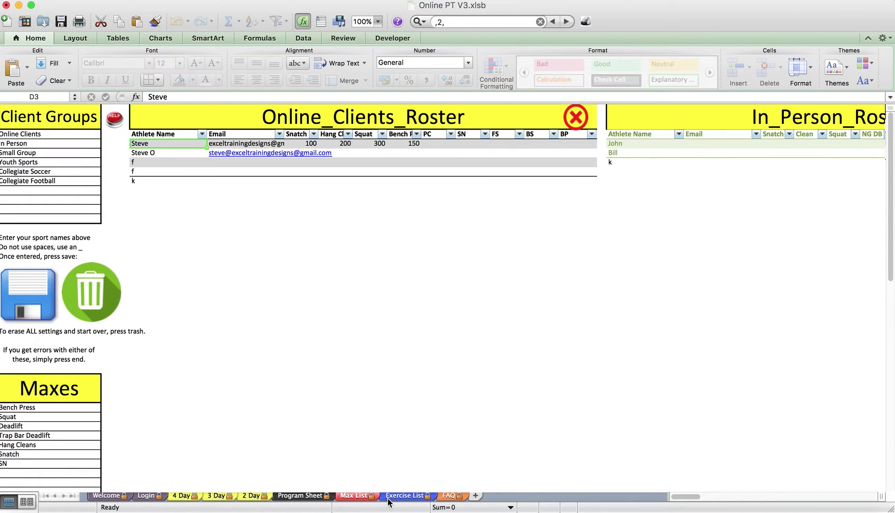
click(388, 499)
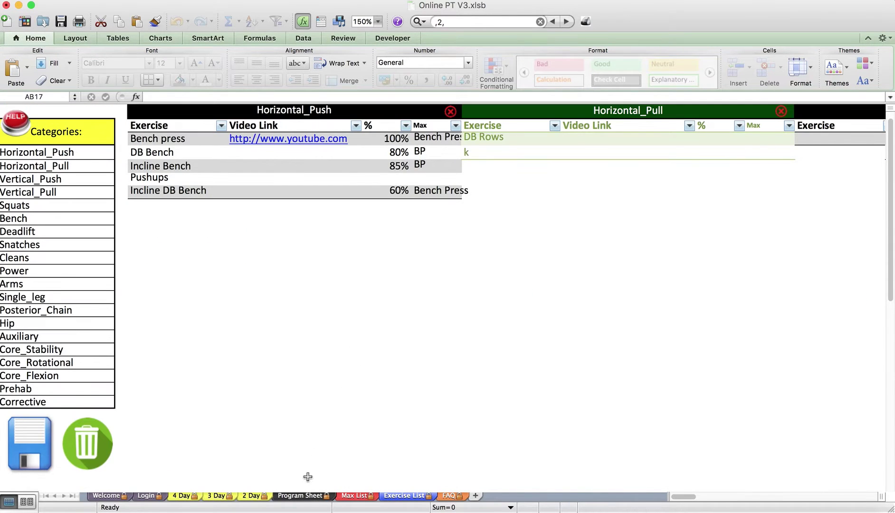
On the 2 Day sheet, expand the category columns and set B13's category to Horizontal_Push
click(252, 496)
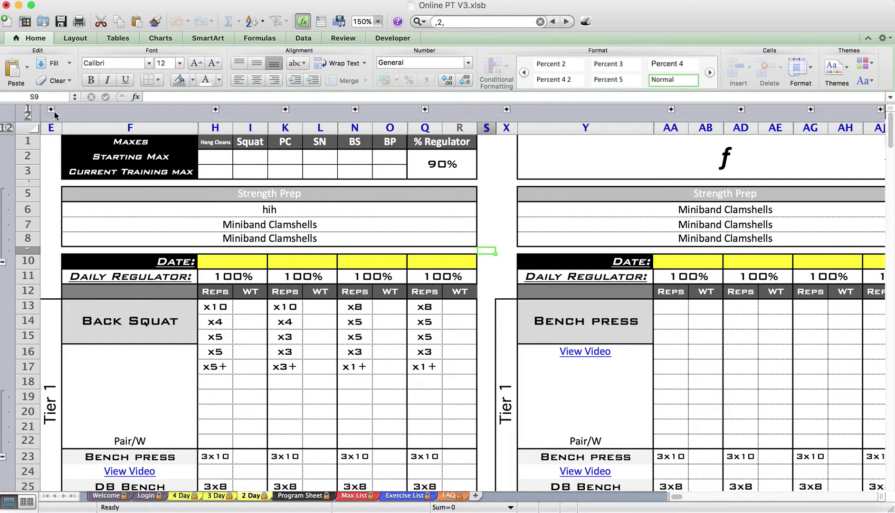
click(52, 110)
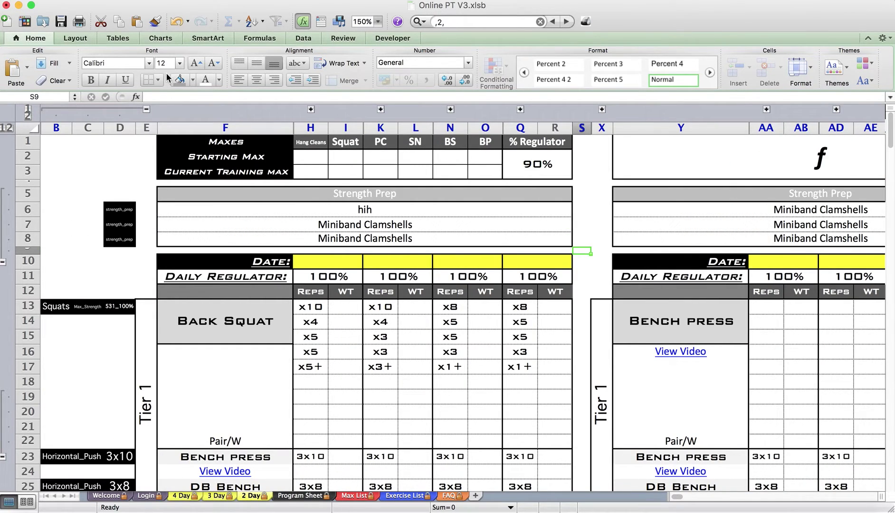
click(66, 308)
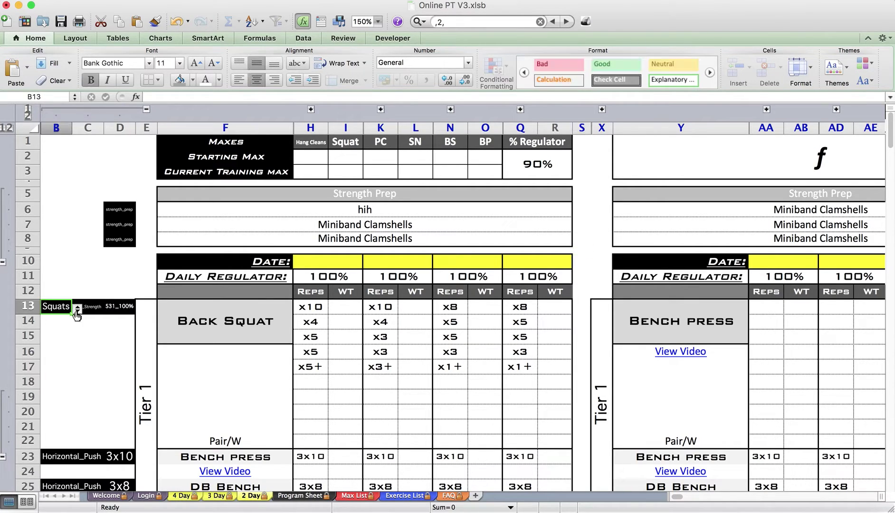
click(77, 309)
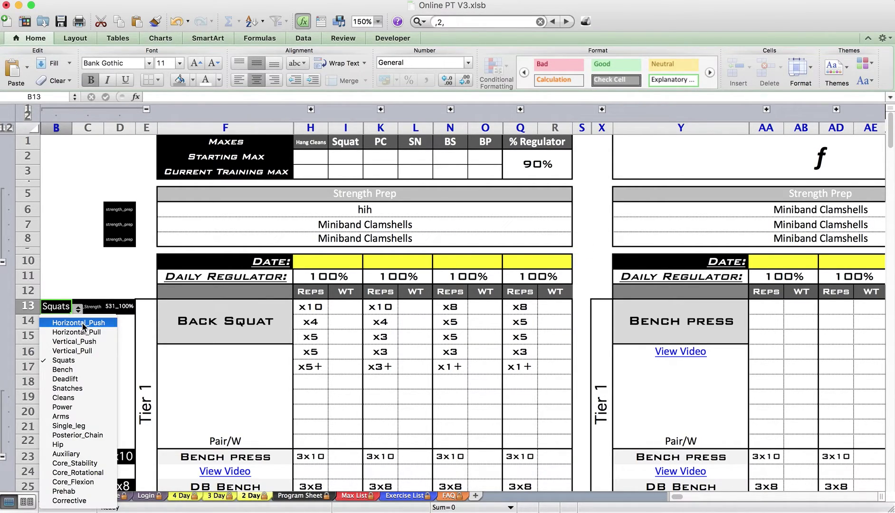
click(83, 325)
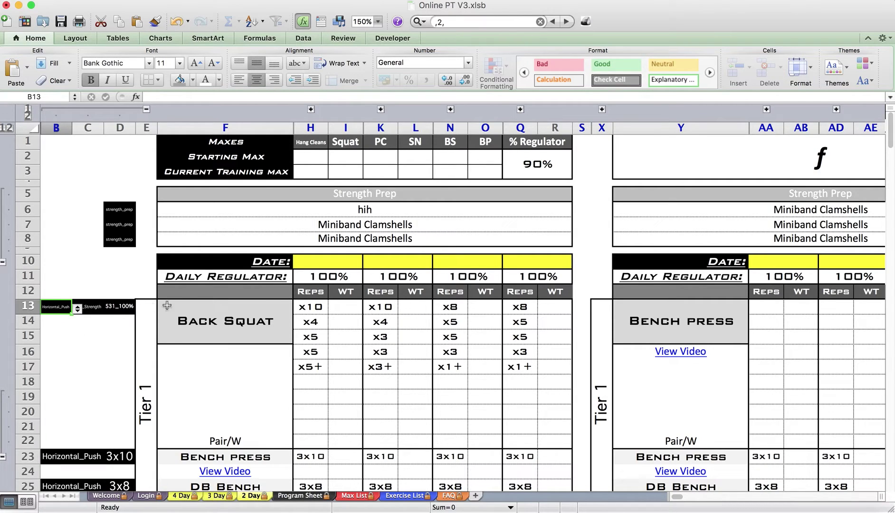
Make F13's exercise Bench press and cross-check it against the Exercise List sheet
click(267, 324)
click(299, 310)
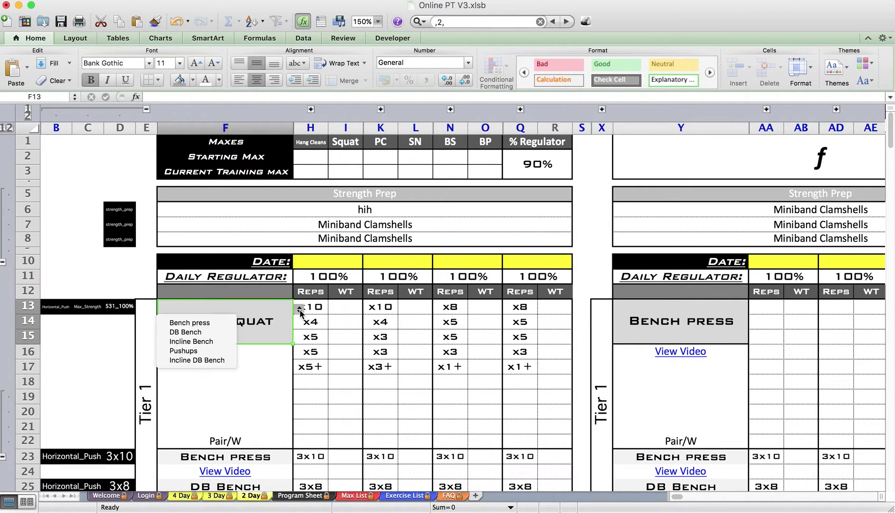
click(198, 324)
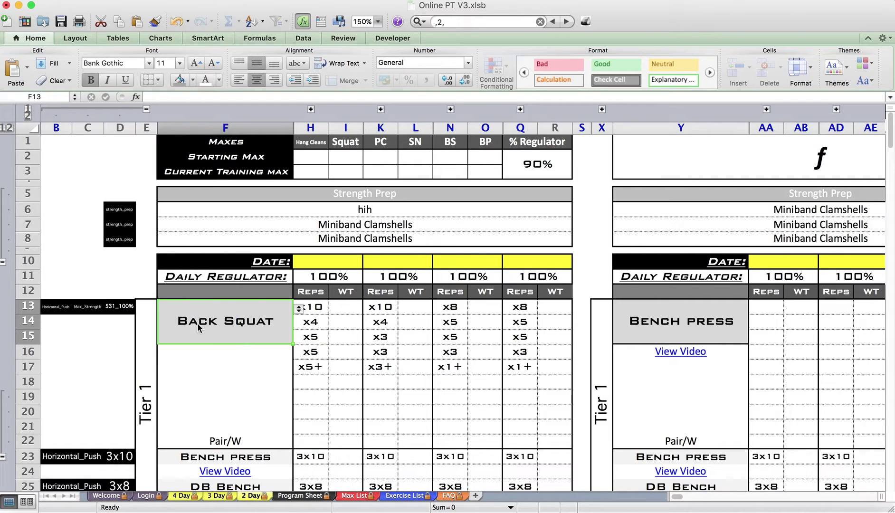
click(420, 496)
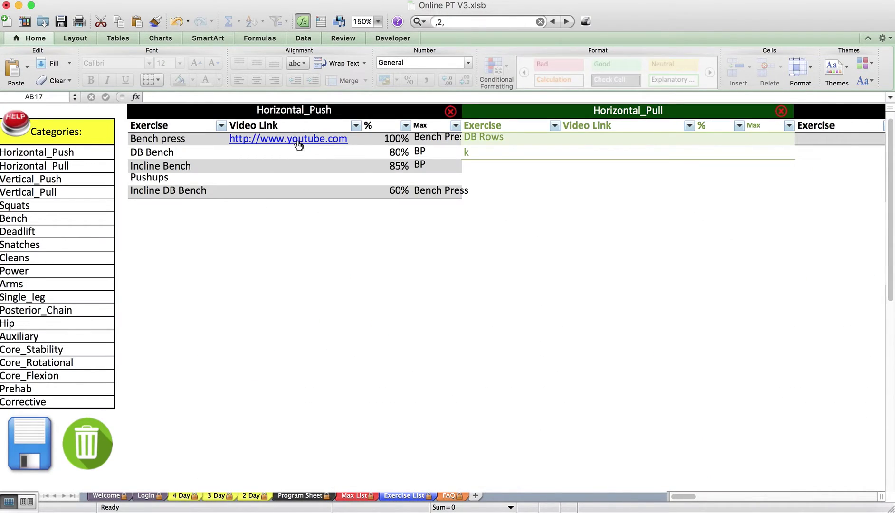
click(299, 495)
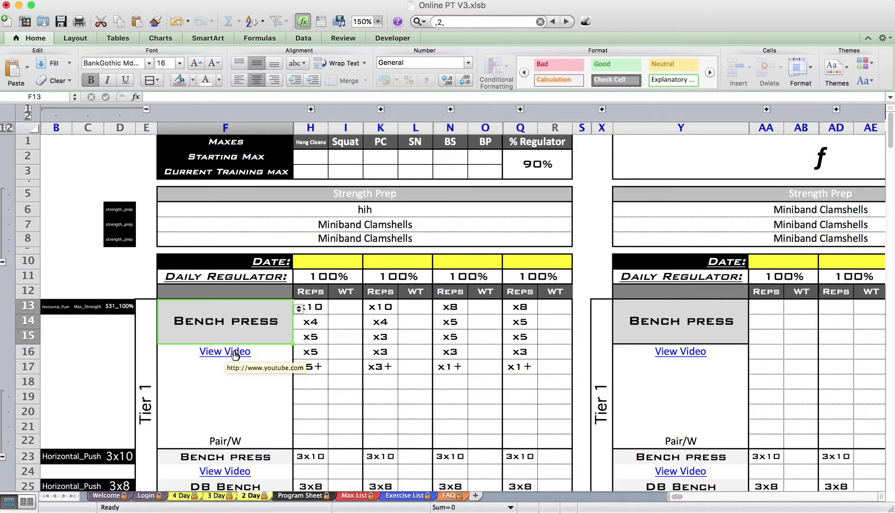
Set Bench press to Speed with the 30_5_8x2 scheme and expand the hidden percentage columns
click(93, 306)
click(109, 310)
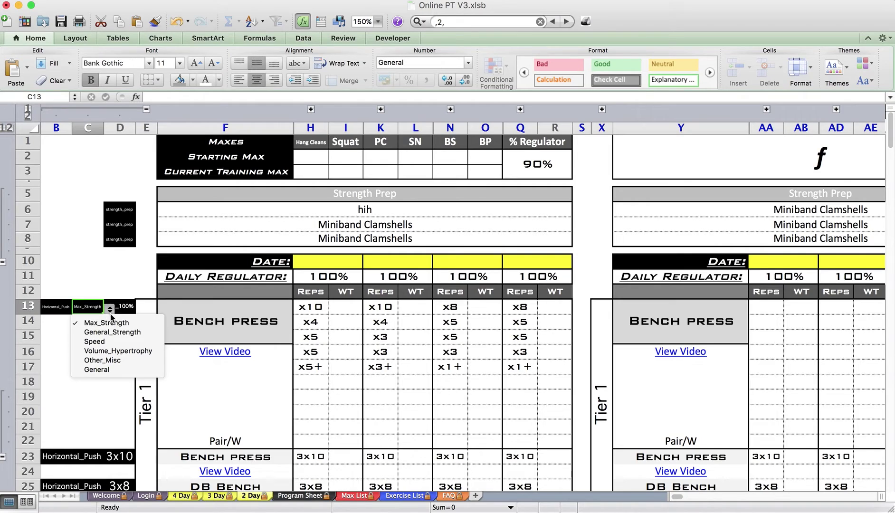
click(117, 342)
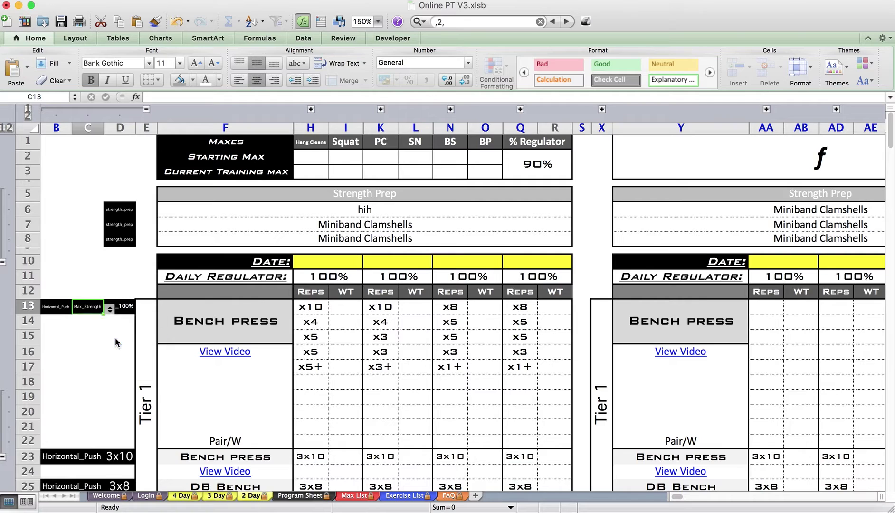
click(122, 309)
click(141, 312)
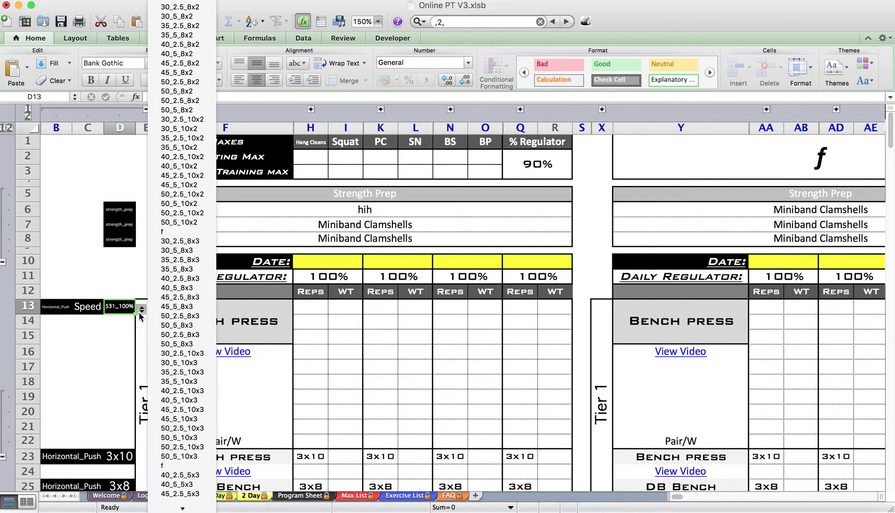
click(179, 17)
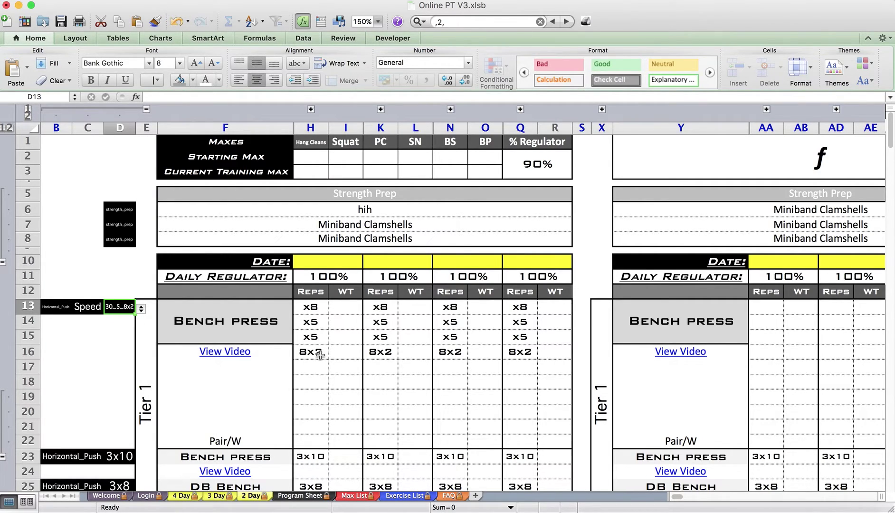
click(311, 109)
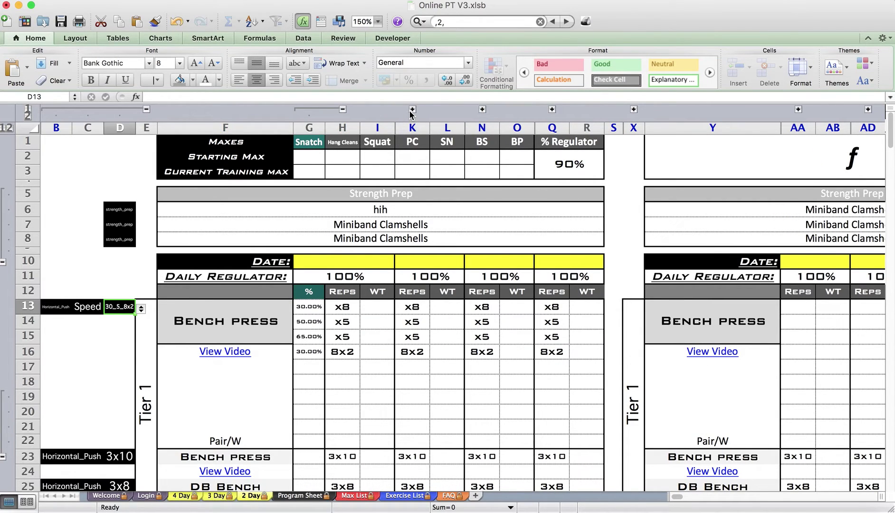
click(412, 110)
Pick the first online client in the athlete list, then return to the program table
scroll(421, 167, right, 1)
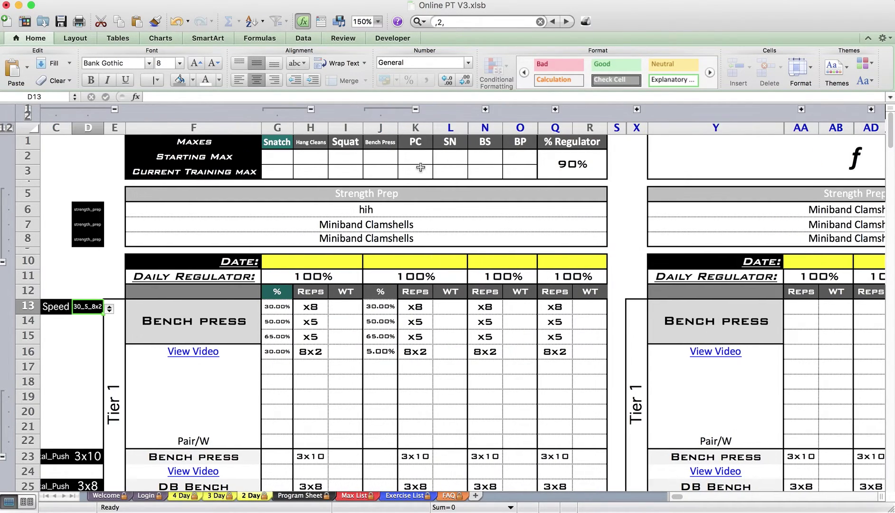
scroll(420, 167, right, 1)
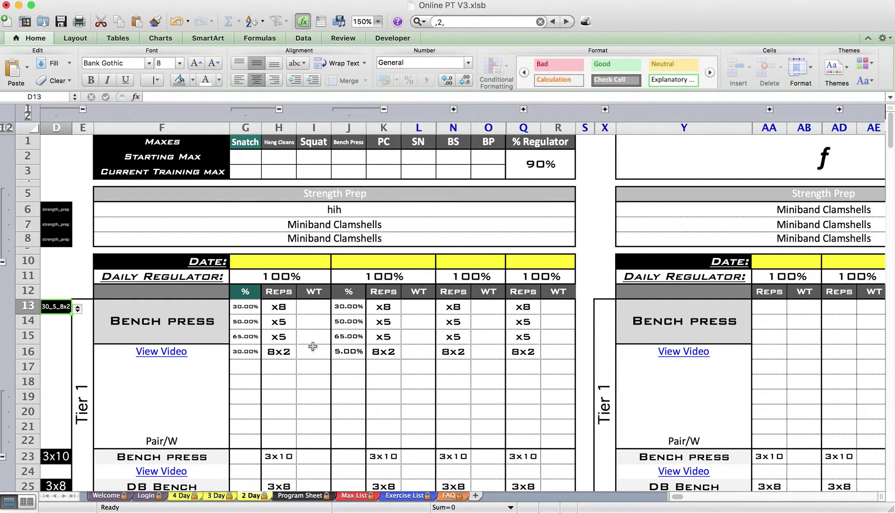
scroll(313, 346, right, 10)
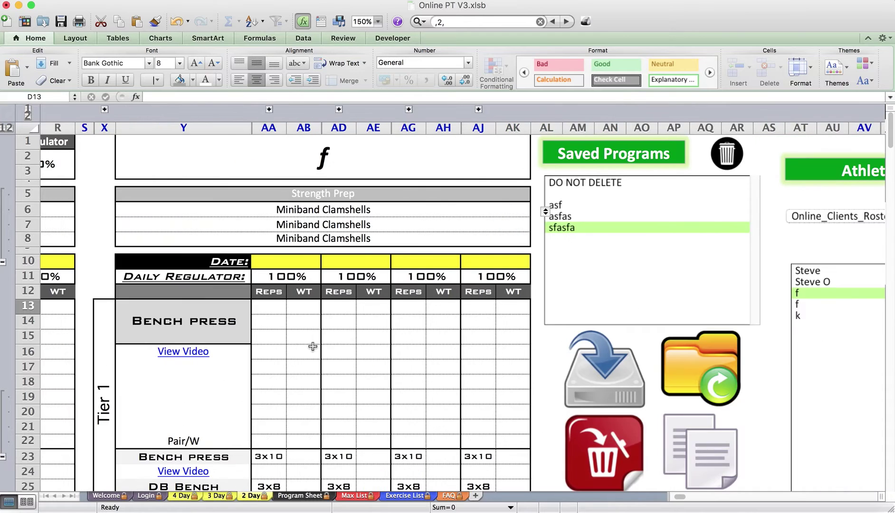
click(817, 272)
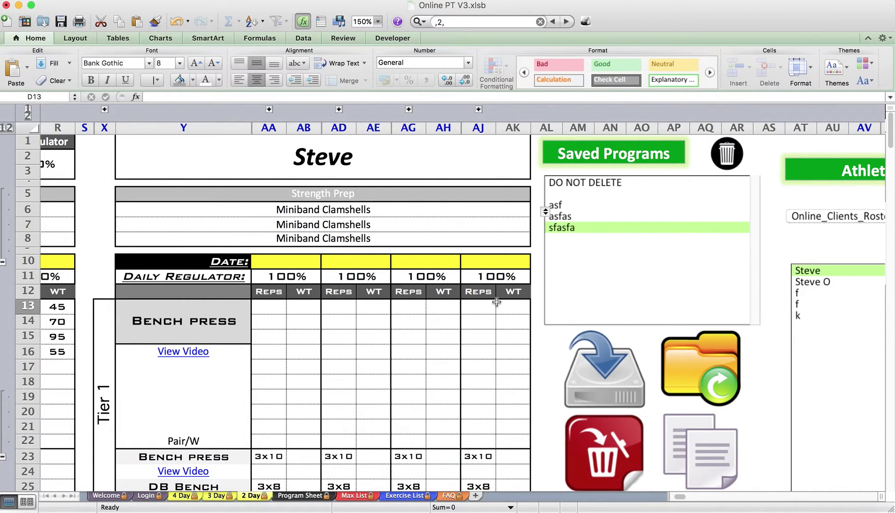
scroll(497, 302, left, 10)
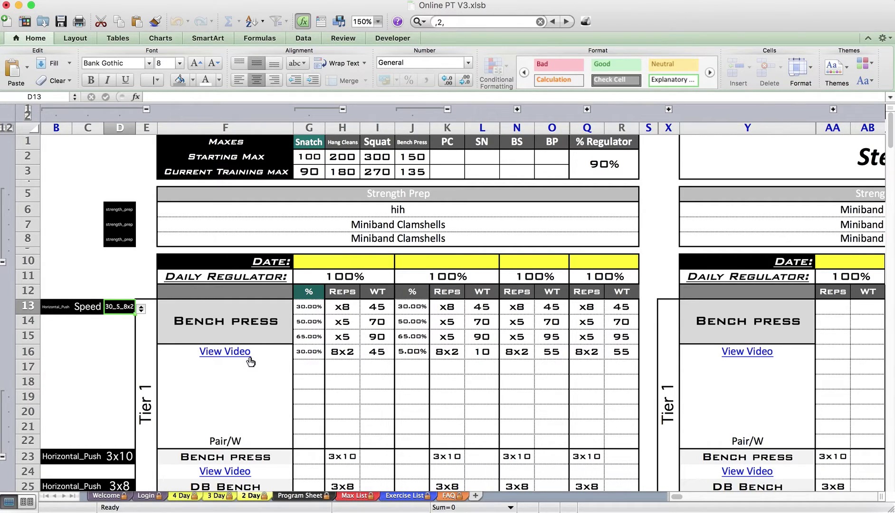
Change Bench press to Max_Strength with the 531_100% rep scheme
click(85, 308)
click(110, 308)
click(106, 318)
click(119, 307)
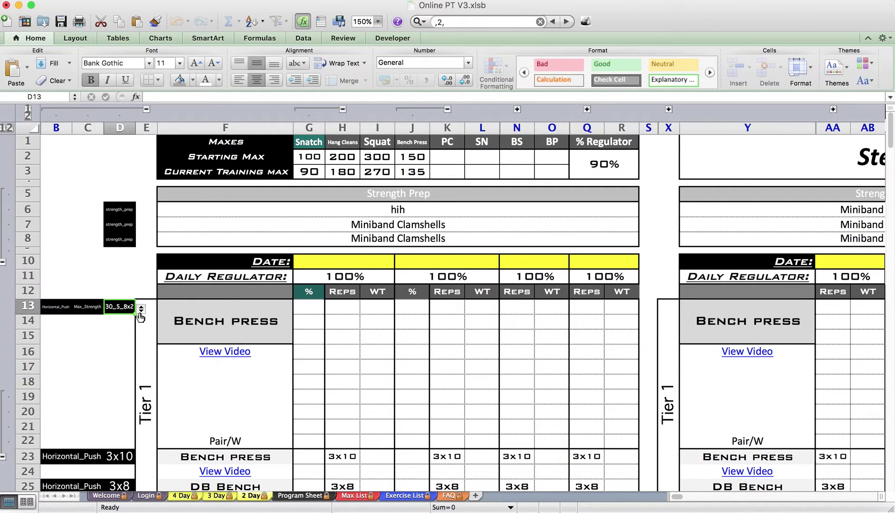
click(140, 313)
click(122, 322)
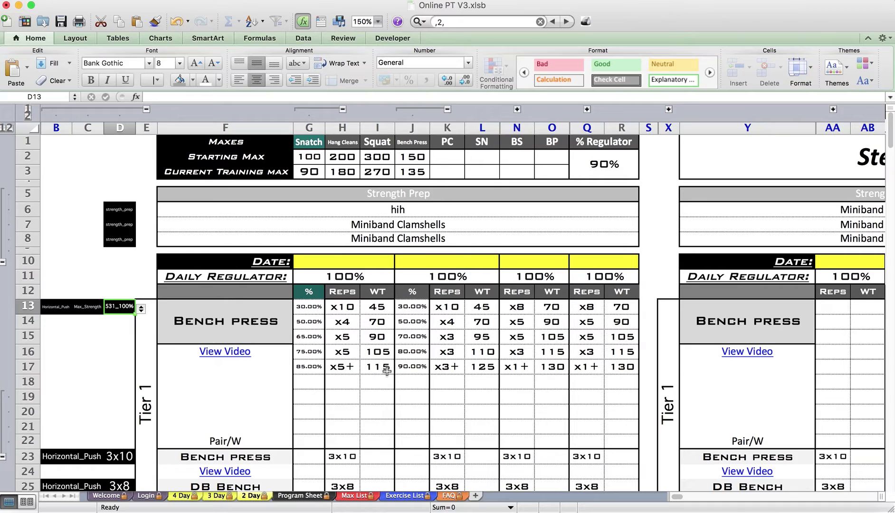
Set the % Regulator to 100 and the second day's daily regulator to 95
click(631, 166)
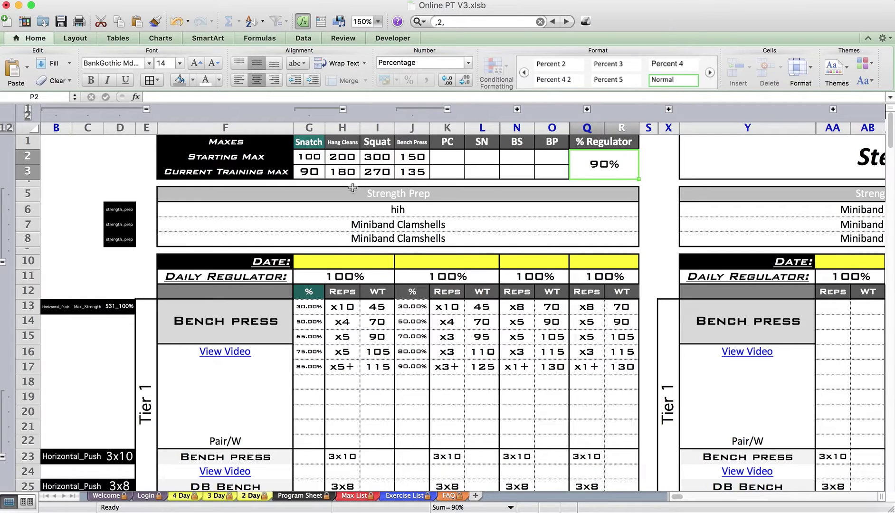
text(100)
key(Return)
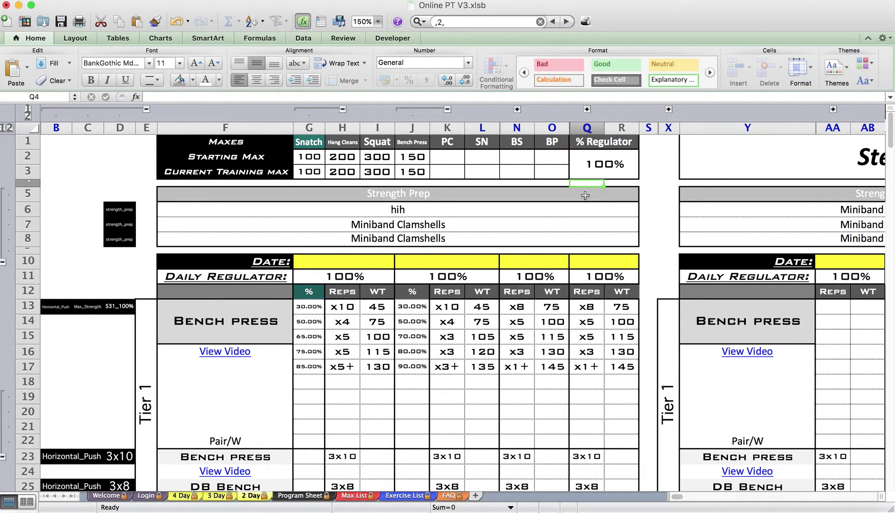
click(588, 174)
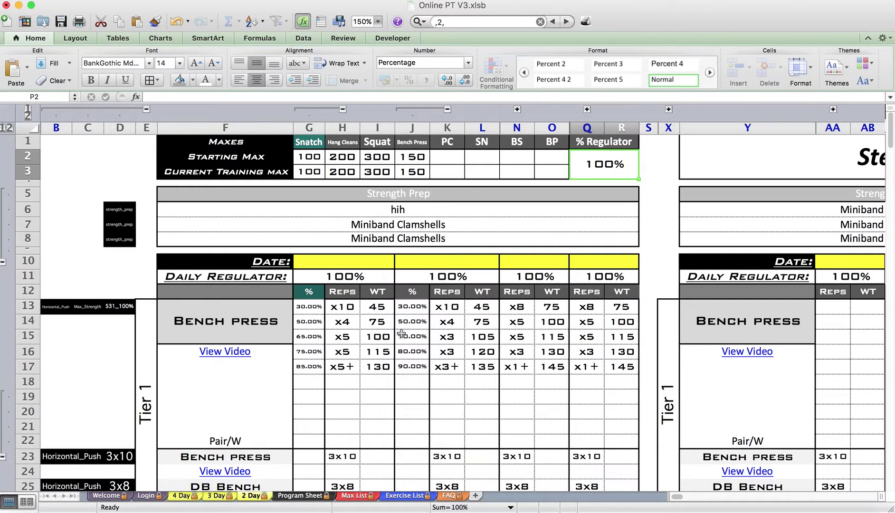
click(445, 275)
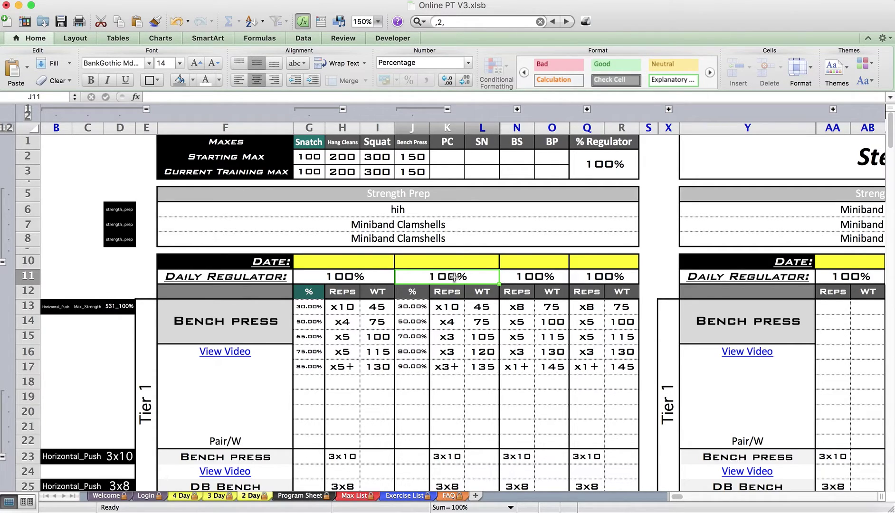
text(95)
key(Return)
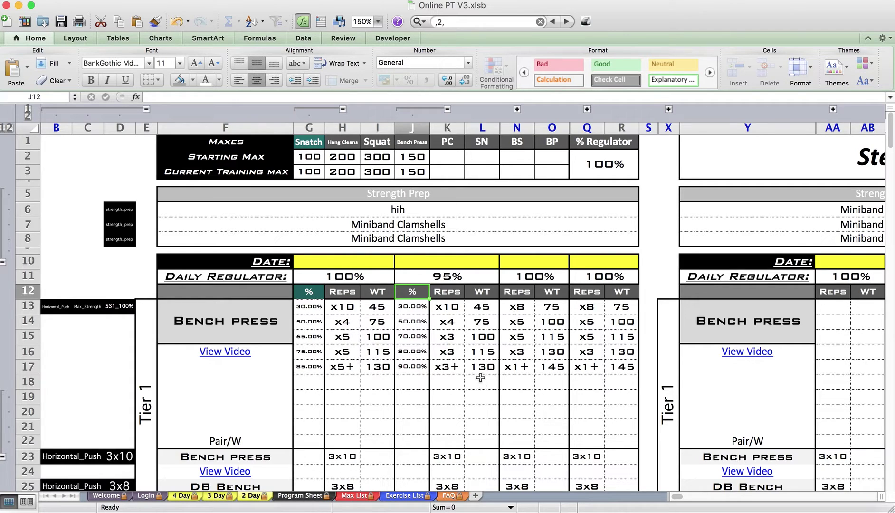
click(481, 292)
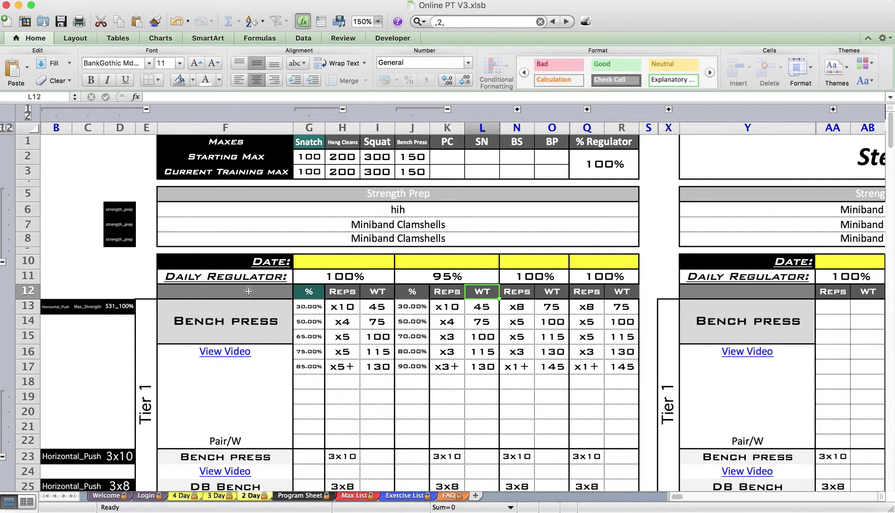
Change row 23's category to Horizontal_Pull and its exercise to DB Rows
scroll(249, 292, down, 2)
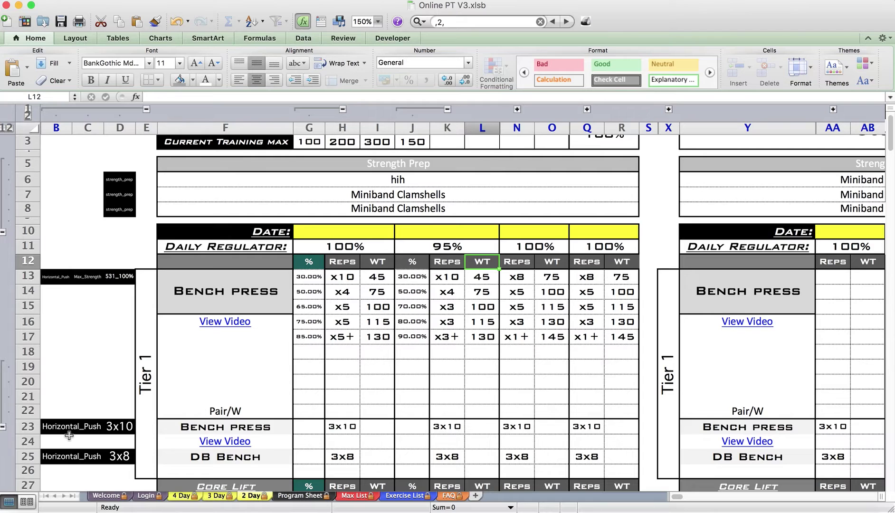
click(89, 426)
click(109, 430)
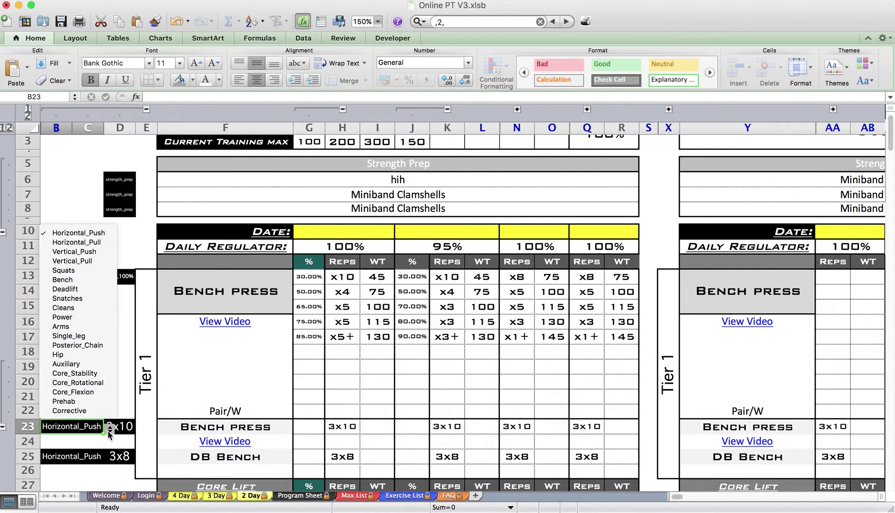
click(97, 252)
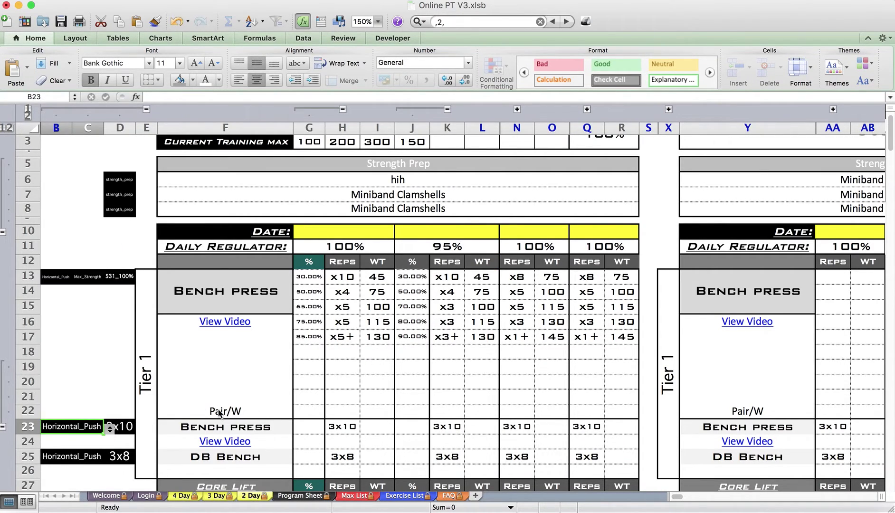
click(241, 428)
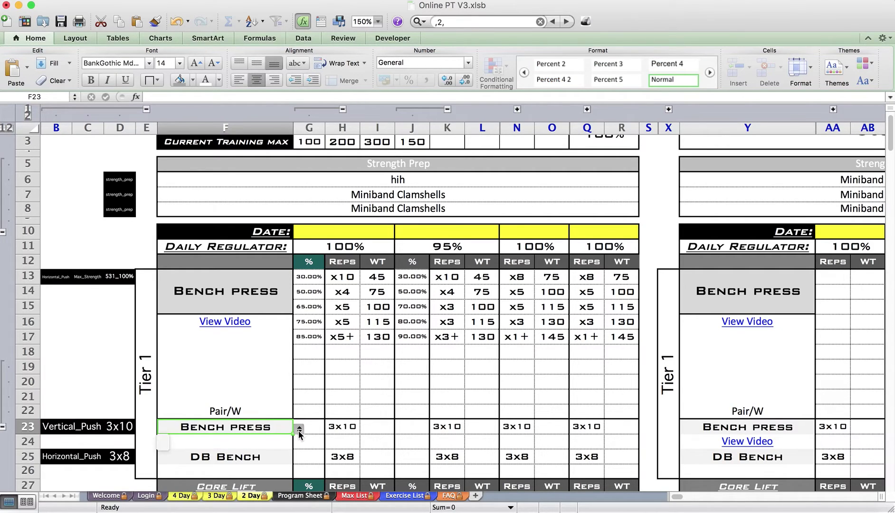
click(97, 426)
click(109, 431)
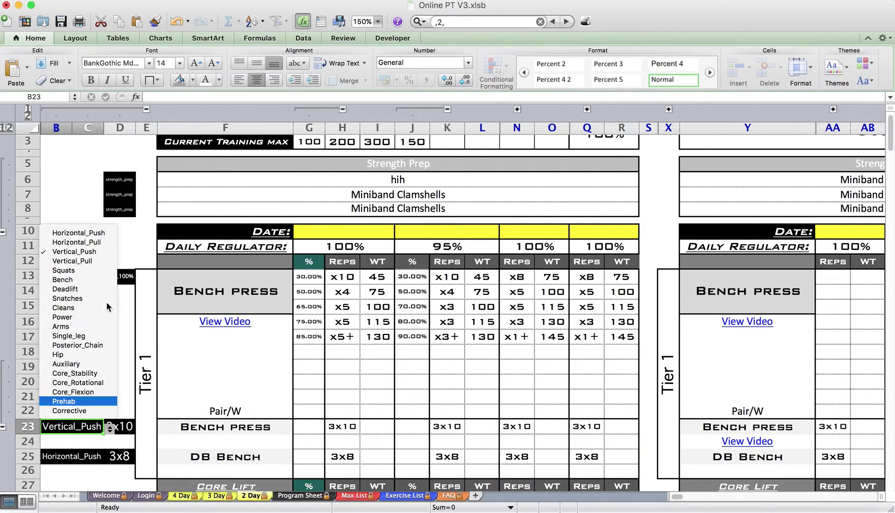
click(71, 240)
click(282, 430)
click(299, 431)
click(174, 444)
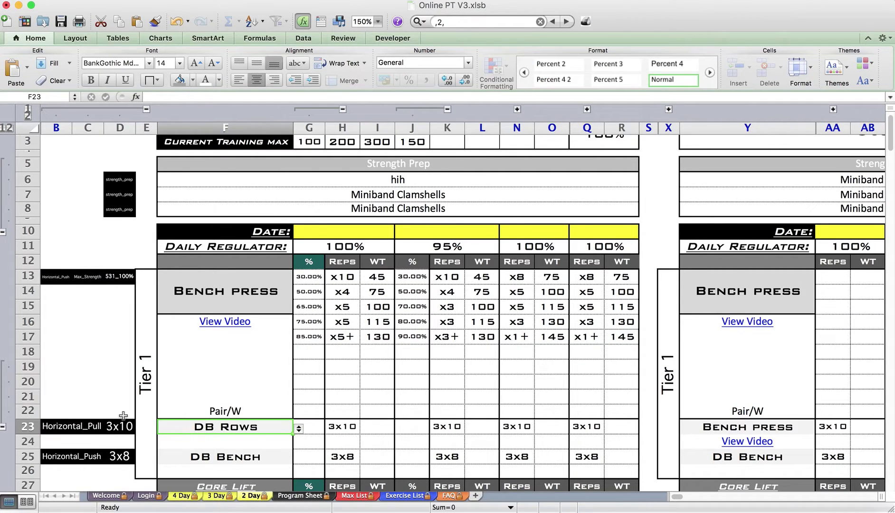
Set row 23's sets and reps to 4x15 across all days
click(124, 426)
click(142, 432)
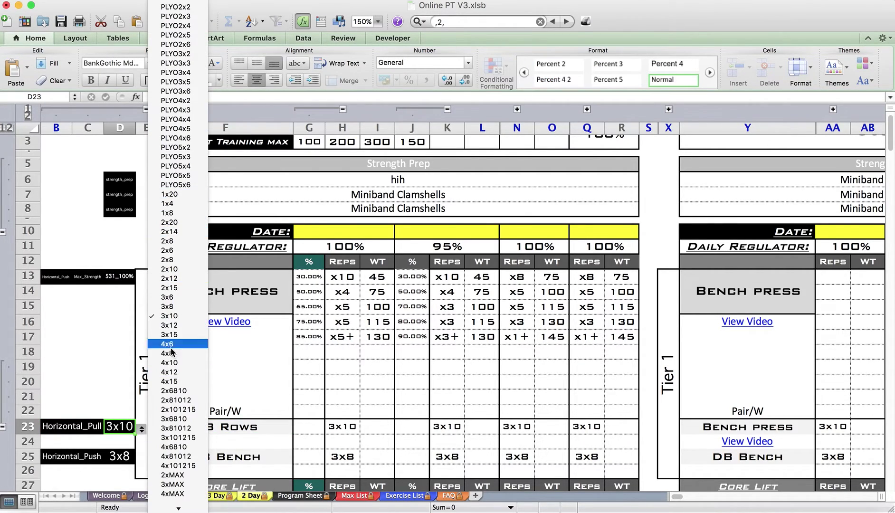
click(171, 381)
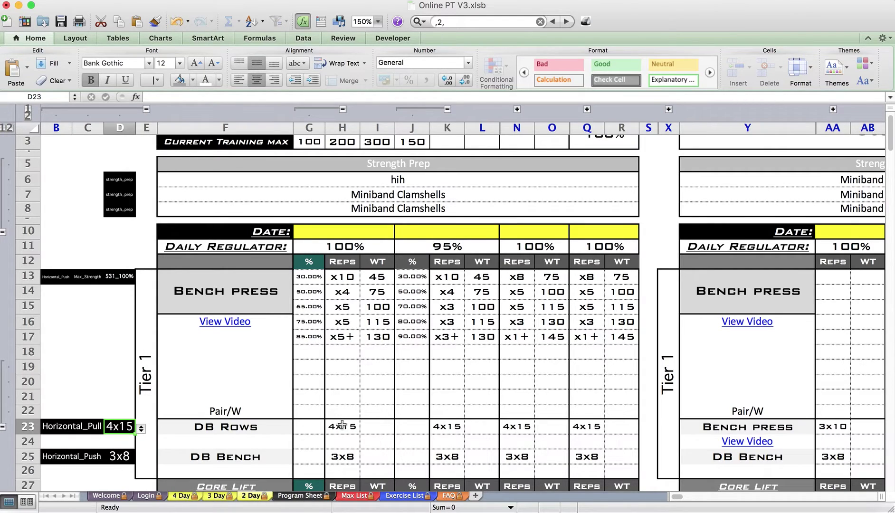
Collapse the helper columns B to D and the grouped % columns
scroll(348, 437, down, 3)
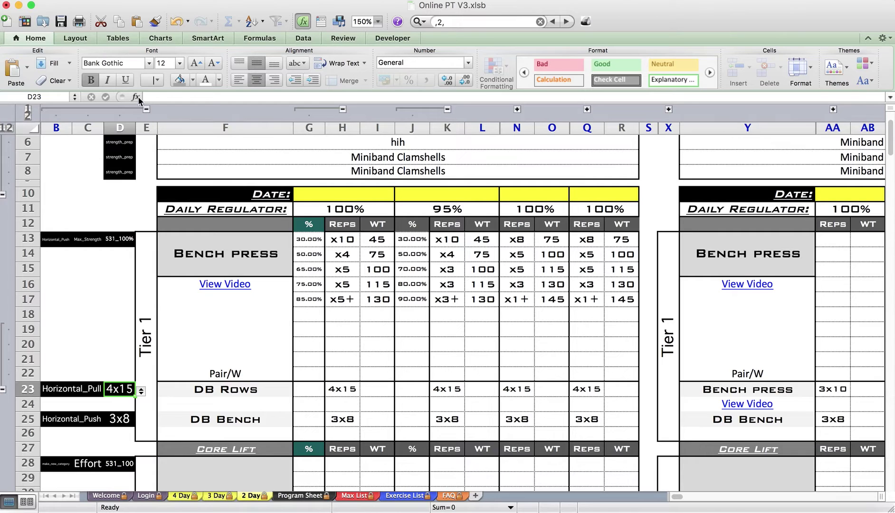
click(147, 109)
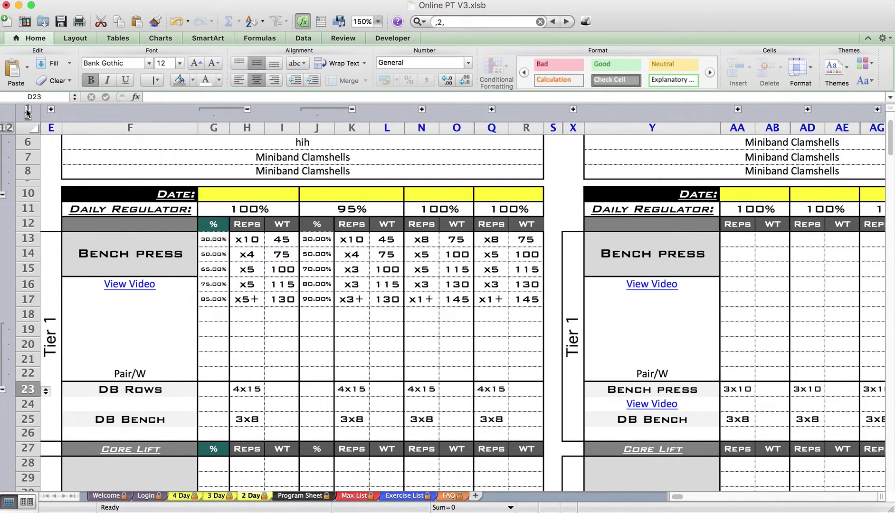
click(27, 110)
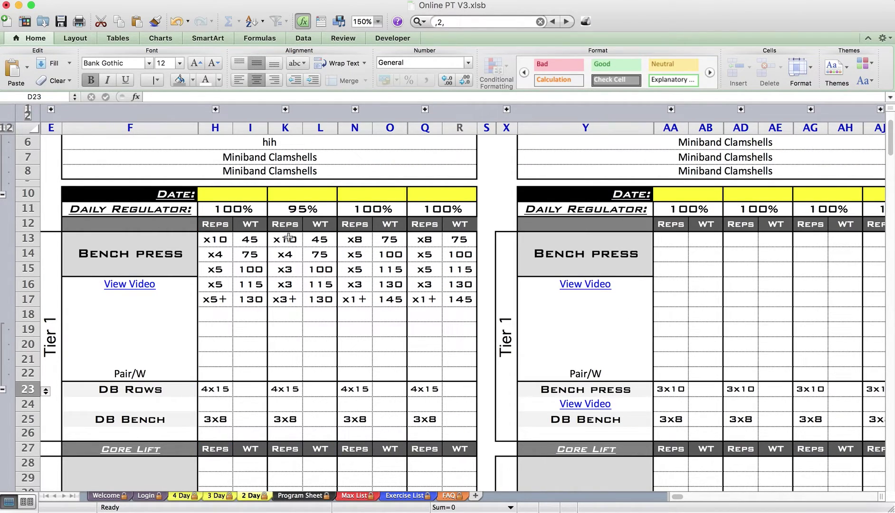
scroll(289, 239, right, 10)
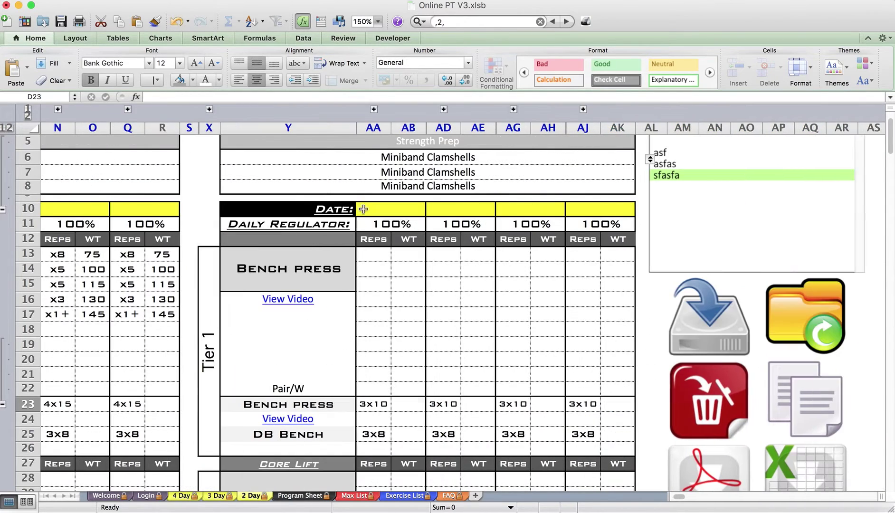
click(378, 21)
Zoom to 75% and save the program as a new lift card in Saved Programs
click(368, 76)
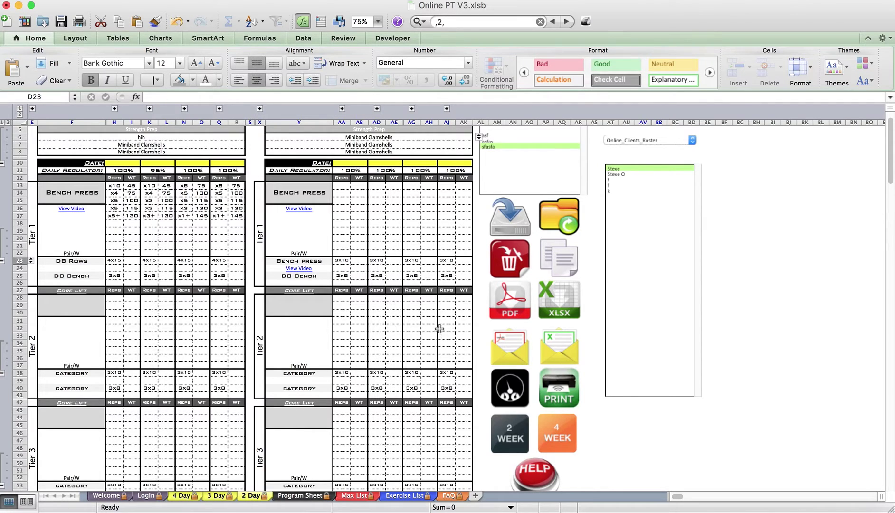
scroll(508, 213, up, 2)
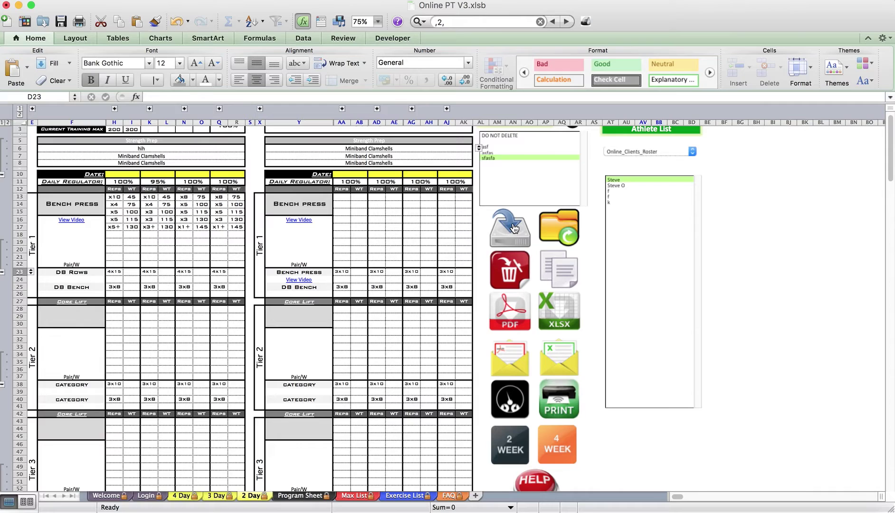
click(514, 228)
text(Saved Program)
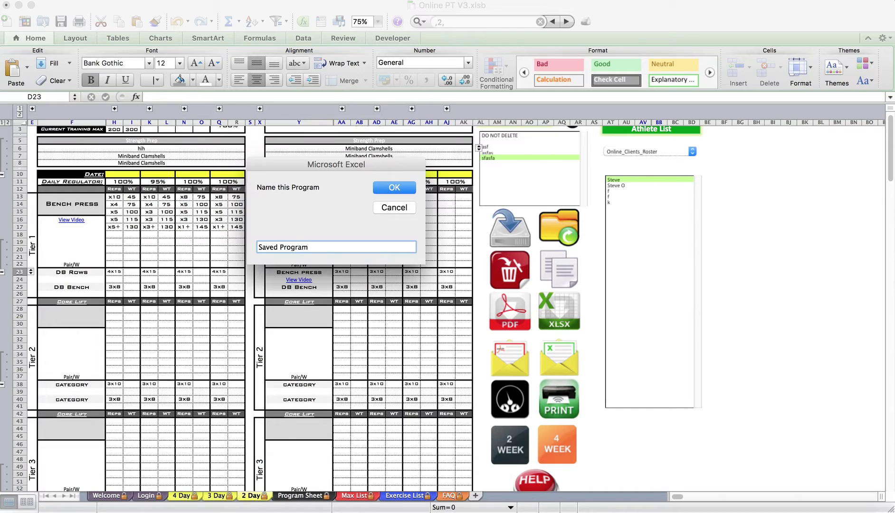
key(BackSpace)
key(BackSpace)
key(BackSpace)
key(BackSpace)
key(BackSpace)
key(BackSpace)
key(BackSpace)
key(BackSpace)
key(BackSpace)
key(Return)
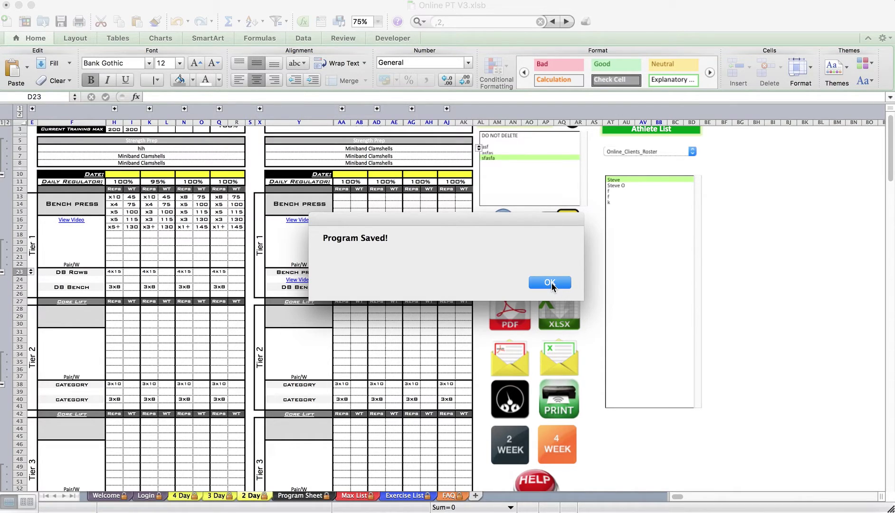
click(551, 282)
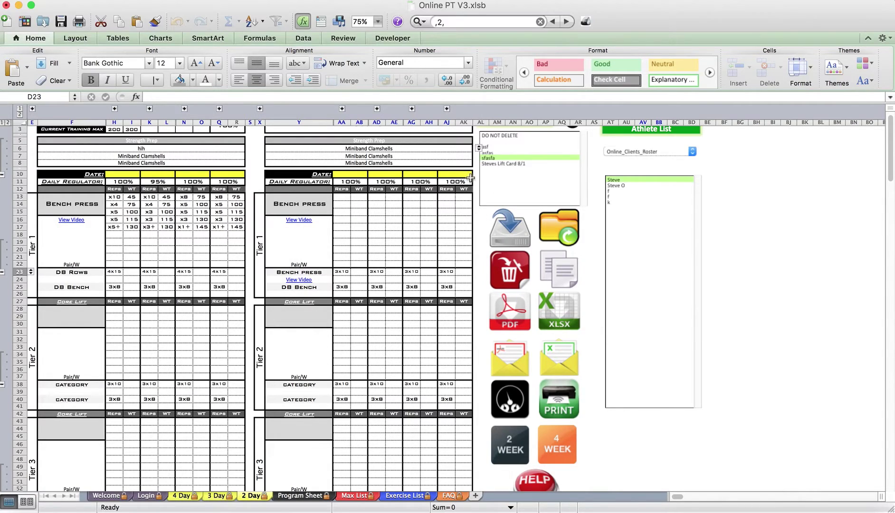
Erase the entire 2 Day program and confirm, leaving the grid blank
click(448, 168)
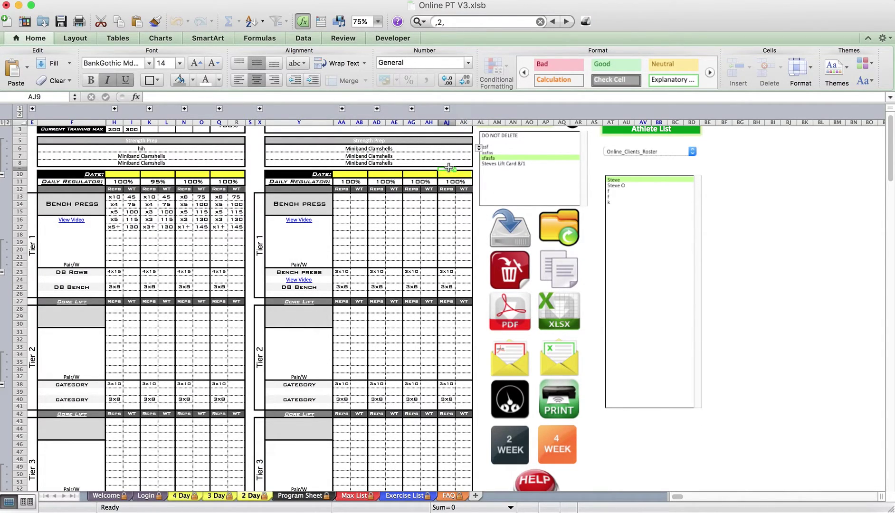
click(510, 271)
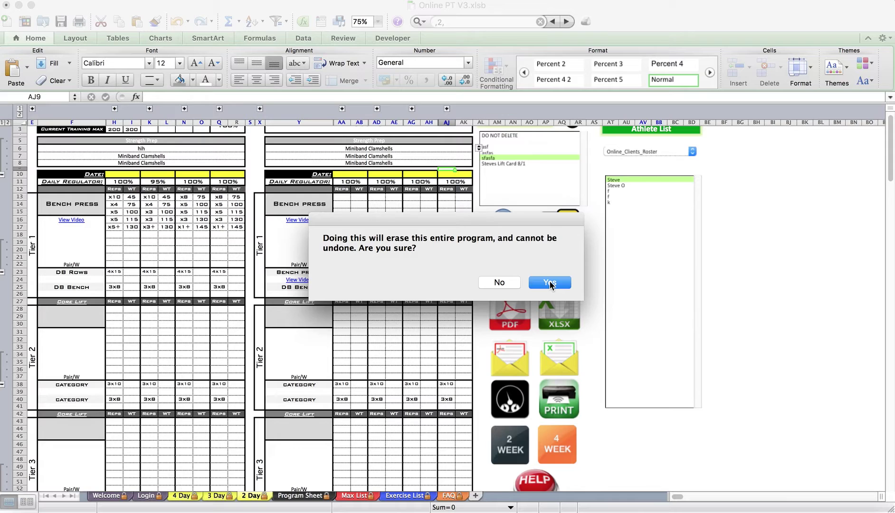
click(550, 284)
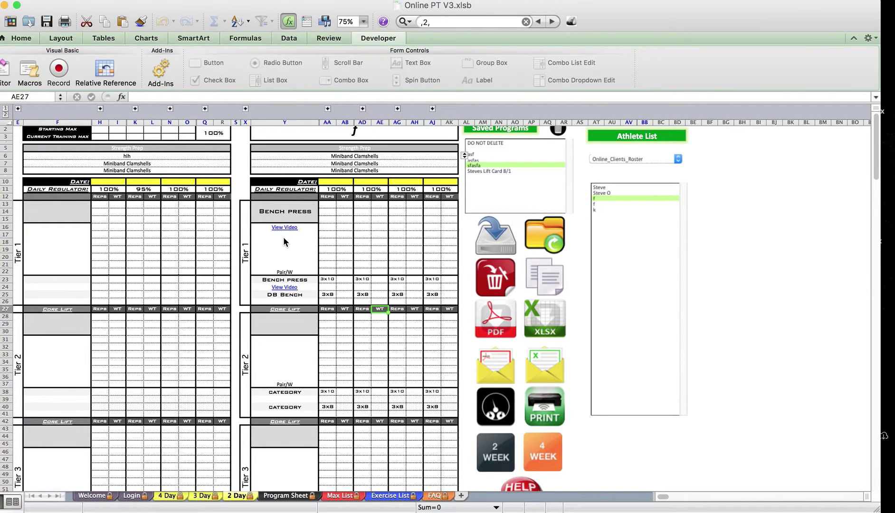
click(284, 238)
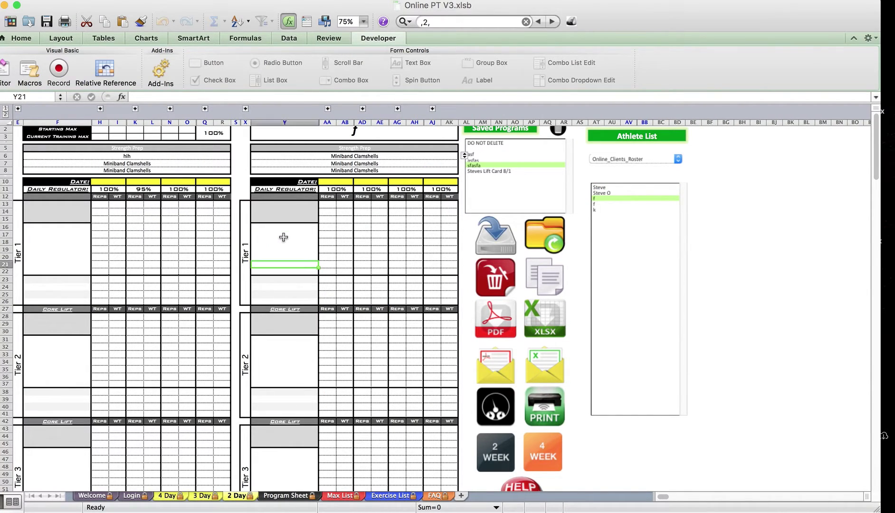
scroll(283, 237, up, 1)
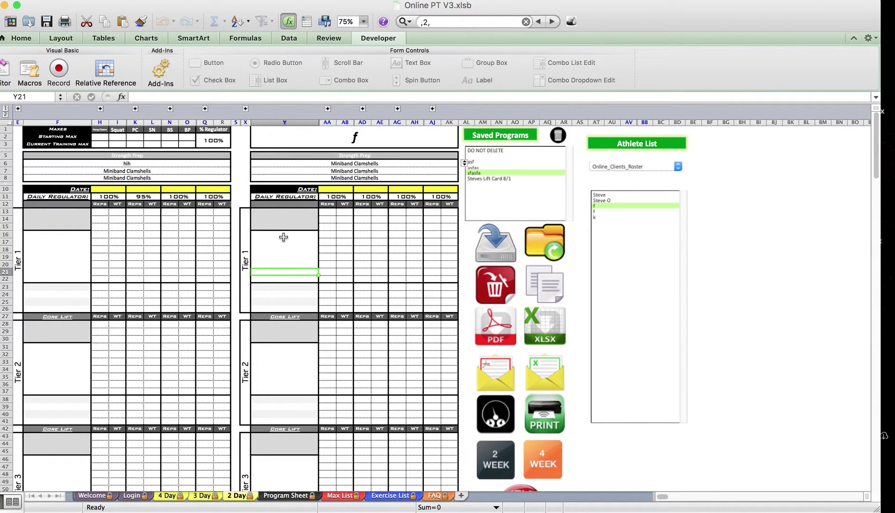
Reload the saved lift card onto the sheet and export it as a PDF backup
click(302, 235)
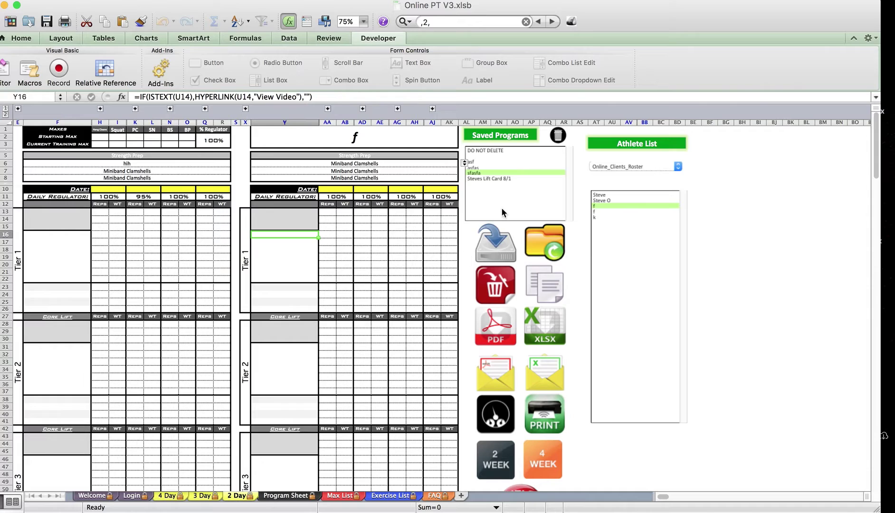
click(493, 178)
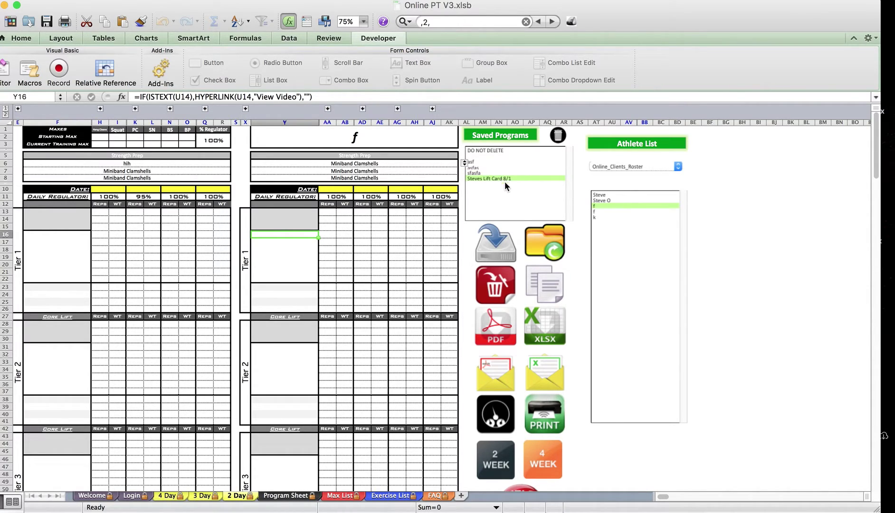
click(542, 237)
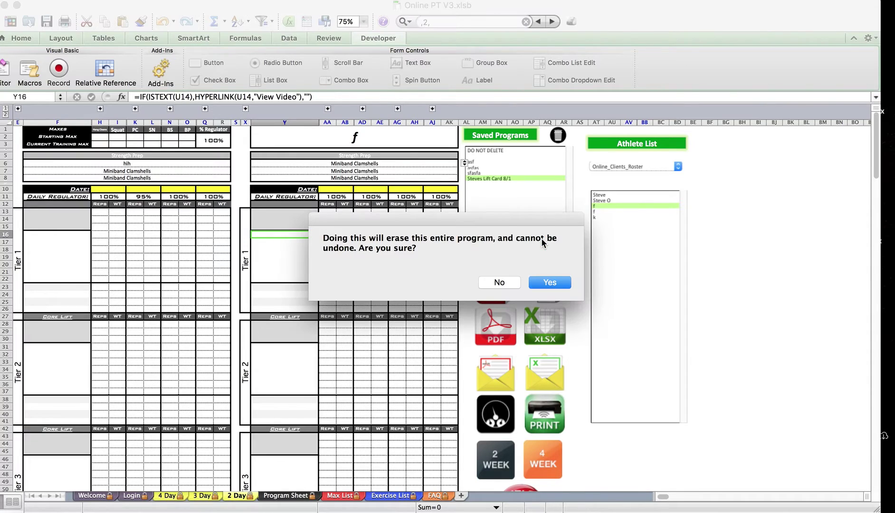
click(550, 282)
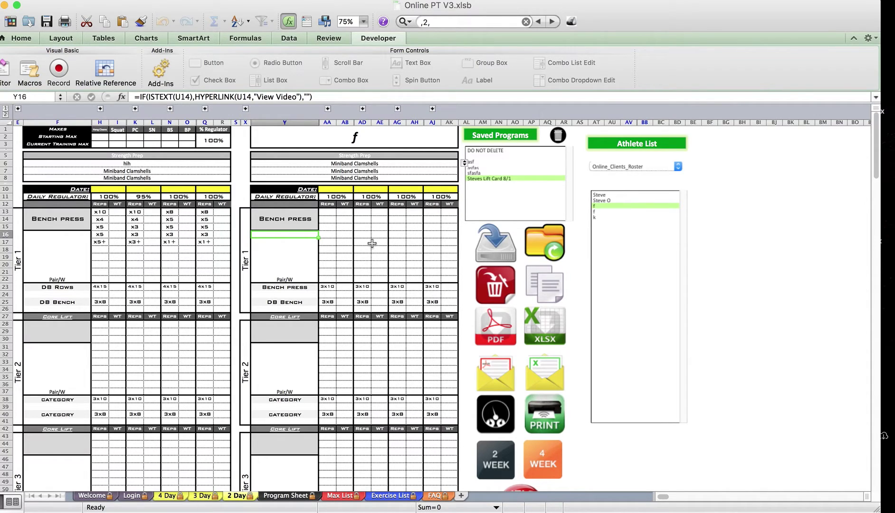
scroll(422, 277, down, 1)
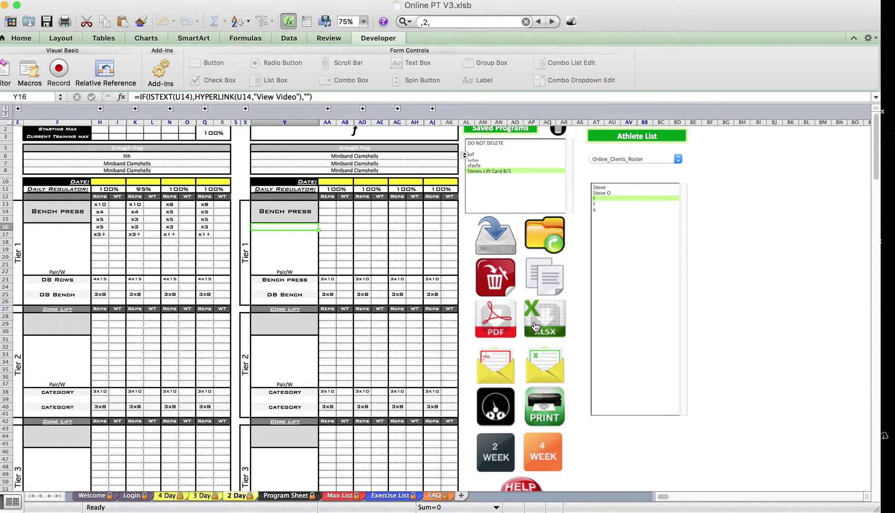
click(507, 327)
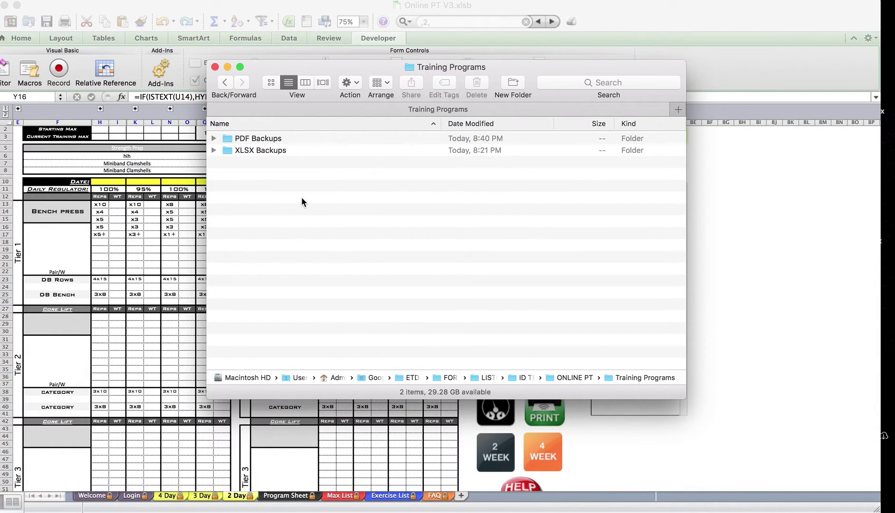
Open PDF Backups and the athlete folder f to confirm the PDF exists
double_click(259, 138)
drag(258, 73, 272, 232)
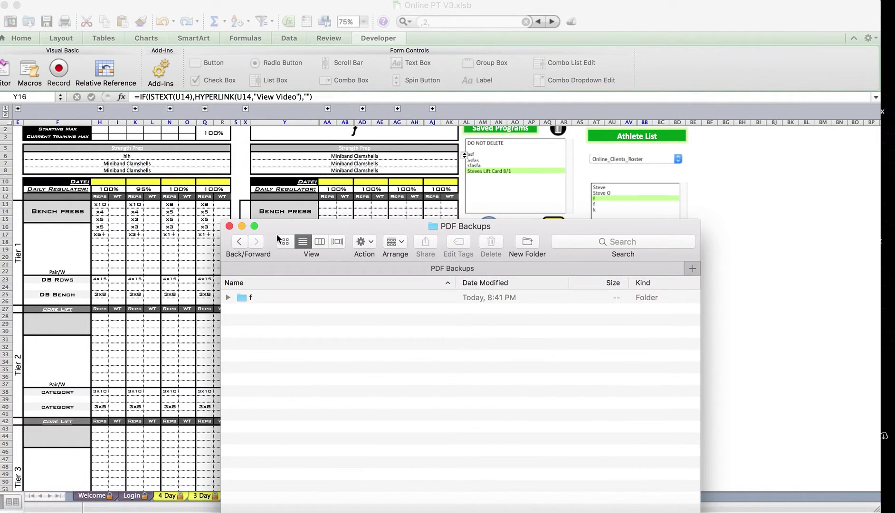
double_click(255, 297)
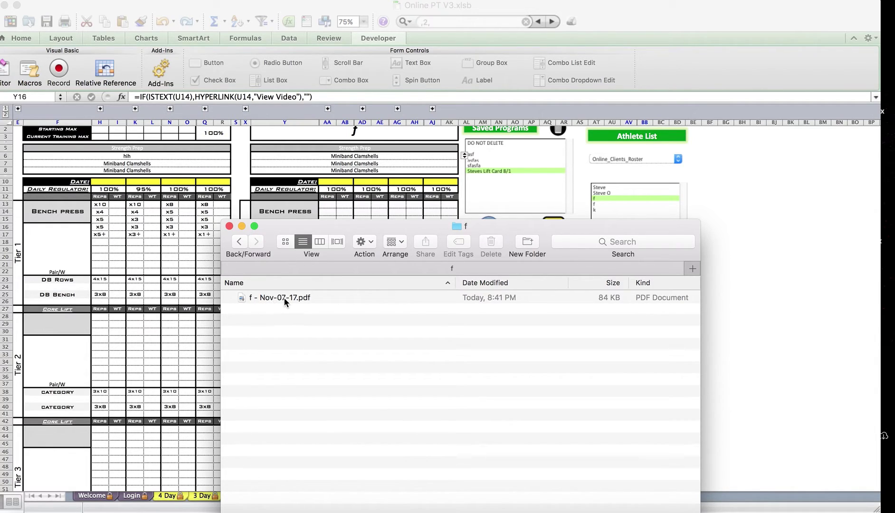
click(243, 239)
Assign the program to another athlete in Excel and export their PDF backup
click(621, 189)
click(609, 189)
click(609, 193)
click(487, 324)
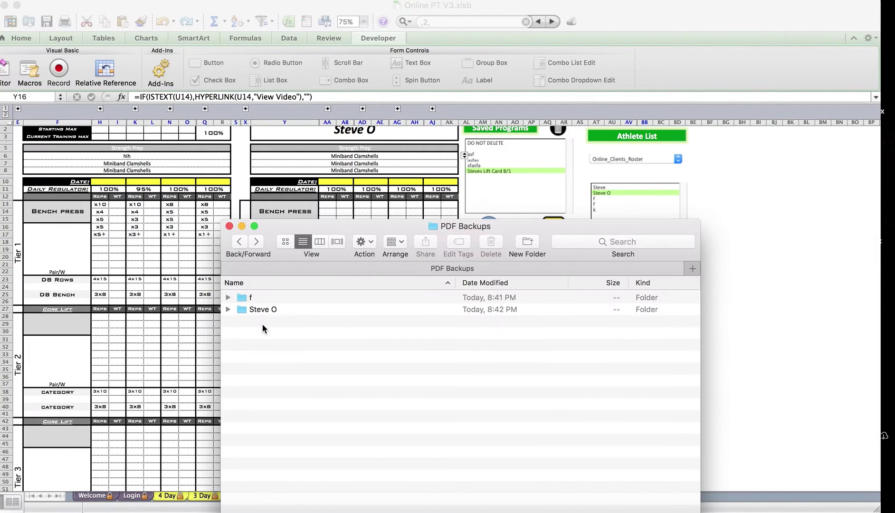
Open the athlete's exported program PDF from the backup folder and scroll through it
click(270, 310)
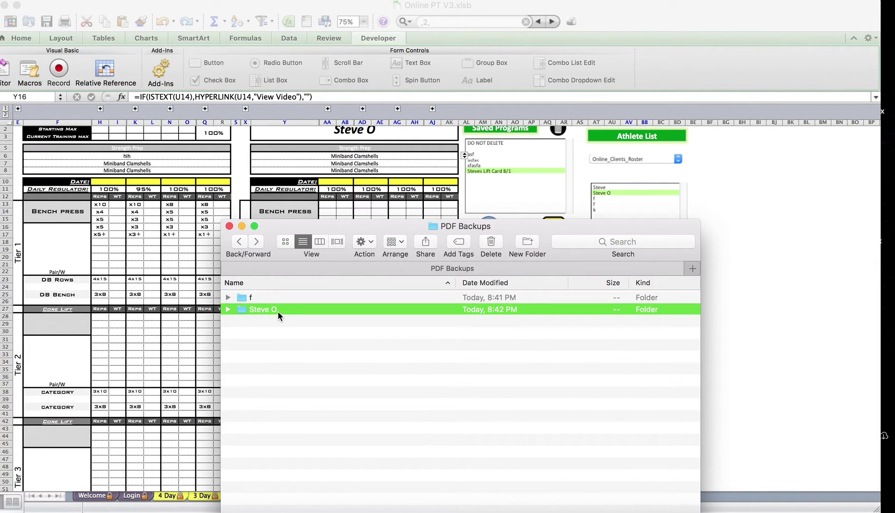
double_click(277, 310)
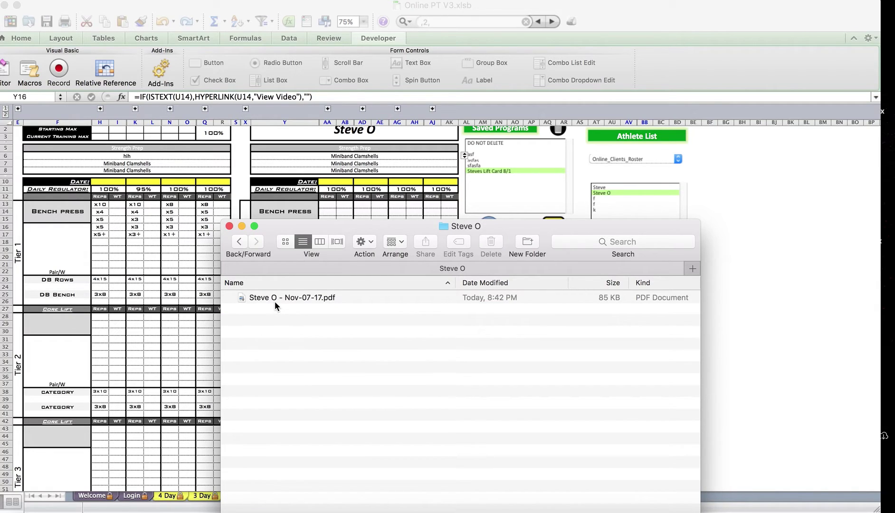
click(273, 297)
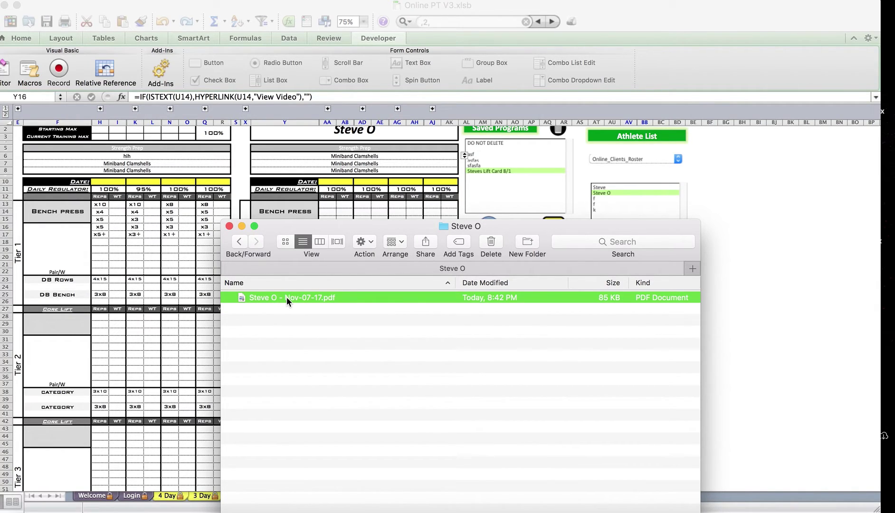
double_click(286, 298)
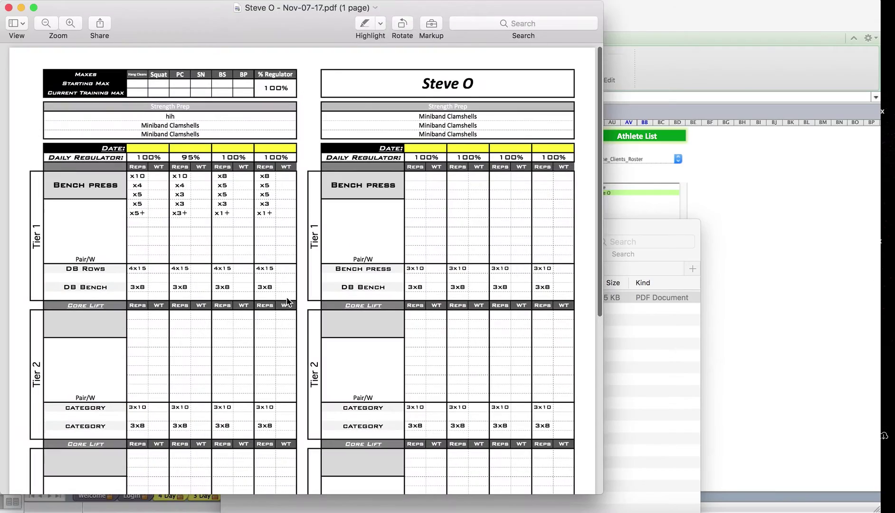
scroll(317, 229, down, 5)
scroll(317, 230, down, 5)
scroll(315, 234, up, 15)
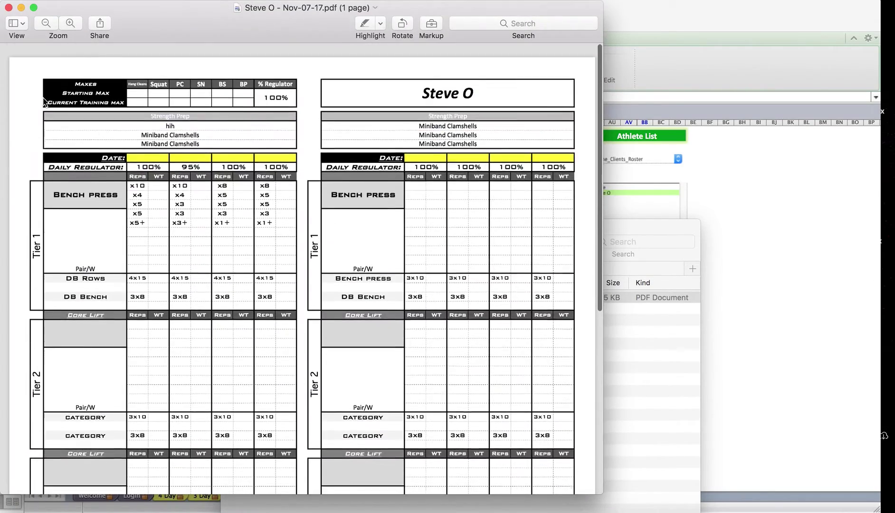
Close the PDF, return Finder to Training Programs, and bring the Online PT workbook forward
click(9, 7)
click(239, 242)
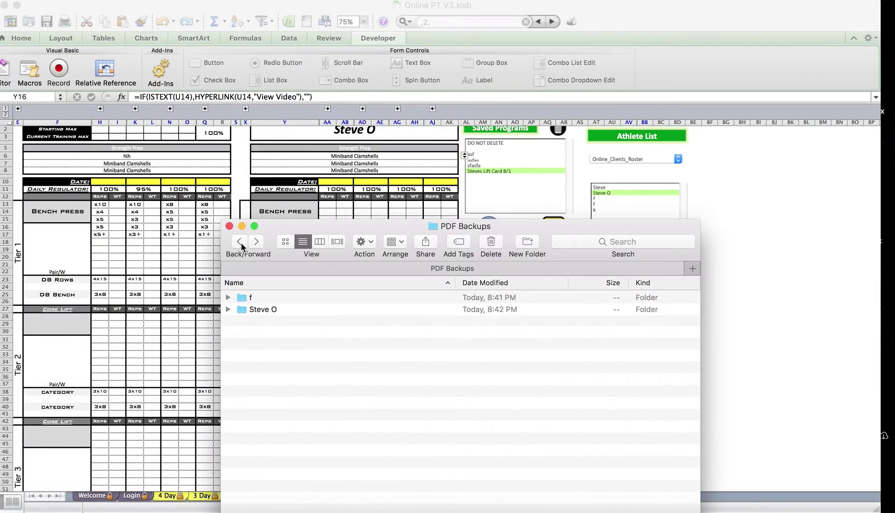
click(239, 241)
click(202, 253)
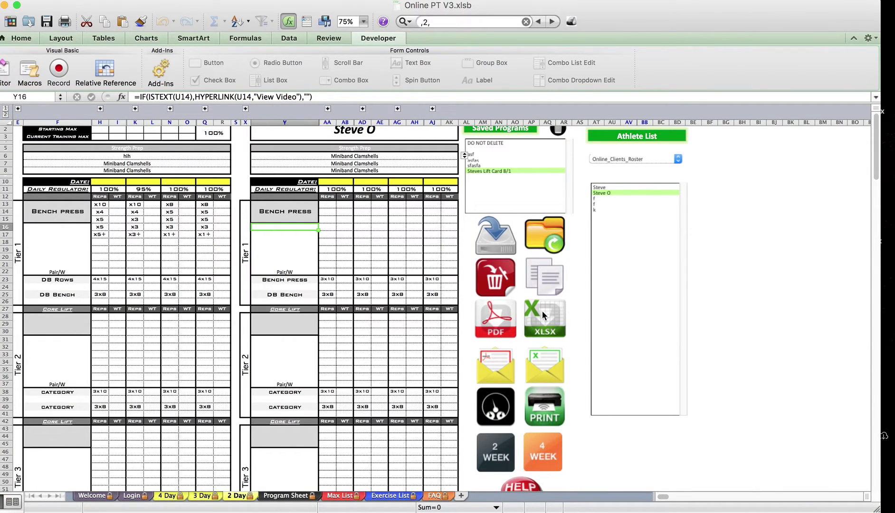
Export an XLSX backup and open the athlete's Nov-07-17 workbook from the XLSX Backups folder
click(546, 316)
click(28, 510)
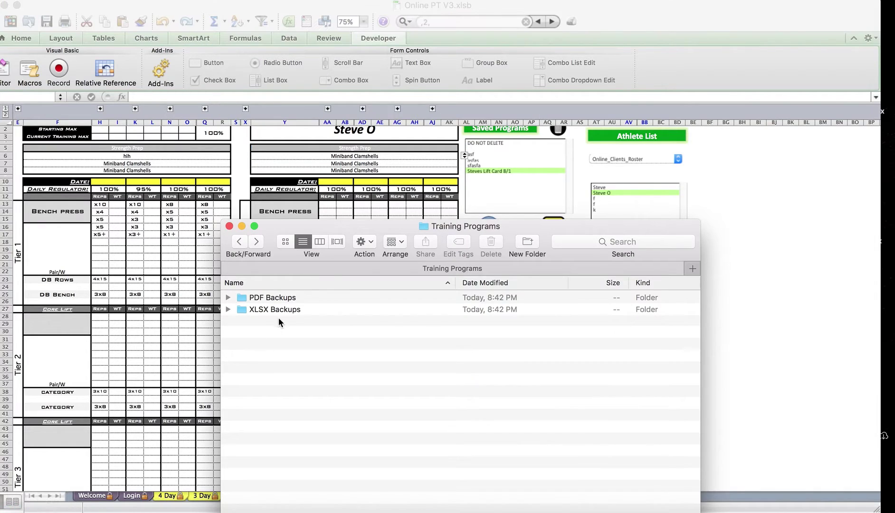
double_click(269, 310)
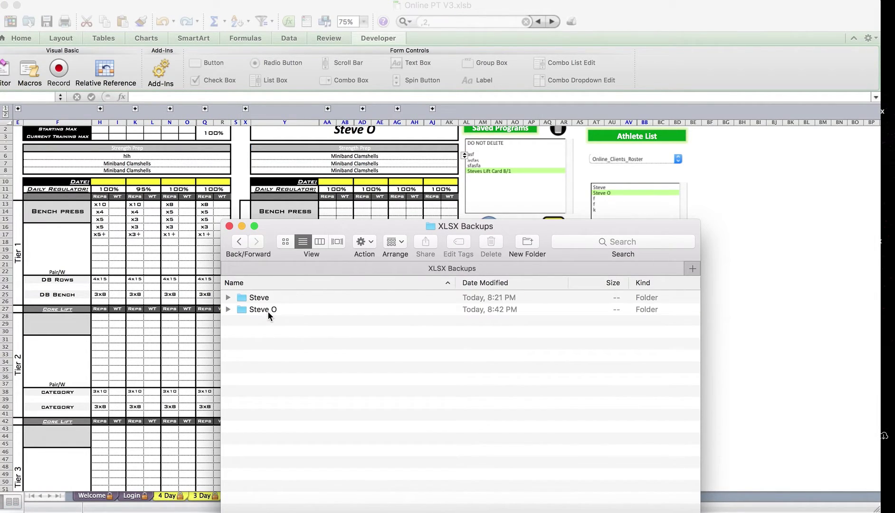
double_click(269, 310)
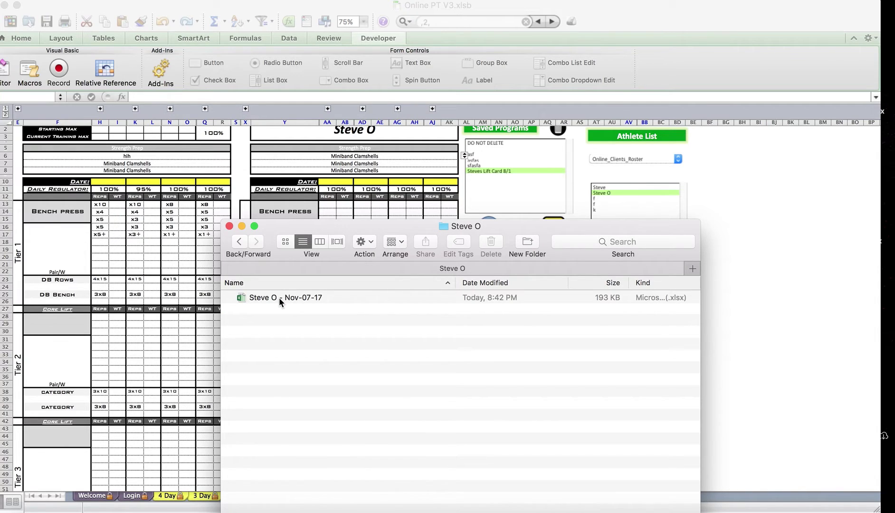
double_click(279, 298)
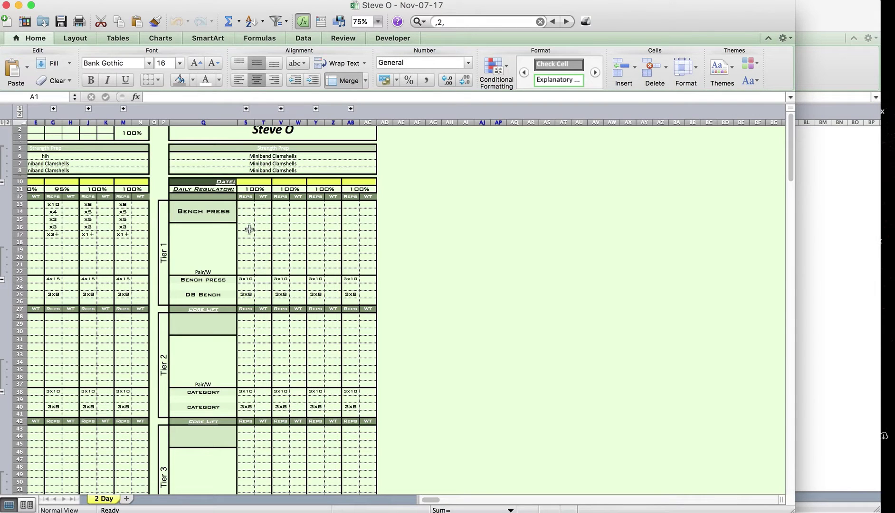
Inspect the backup's title, x3 reps cell G16 and weights E13:E22, then close the workbook
scroll(249, 229, left, 3)
scroll(249, 229, up, 1)
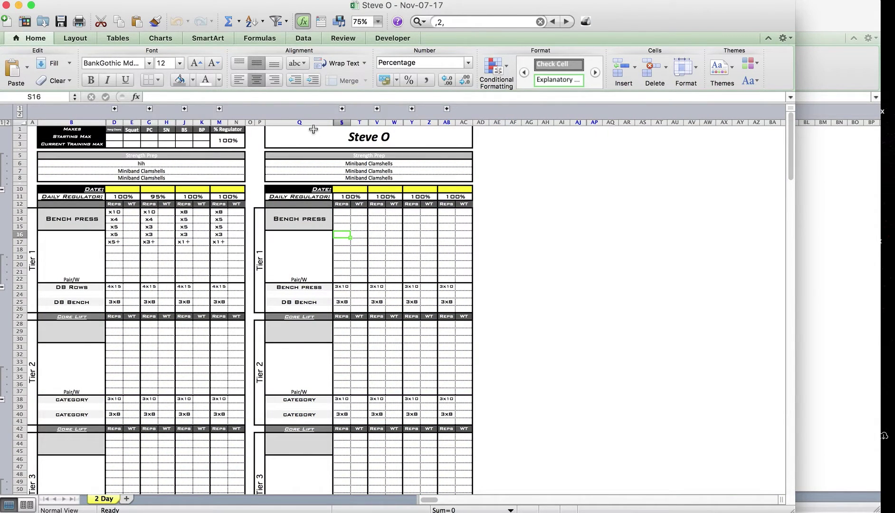
click(334, 138)
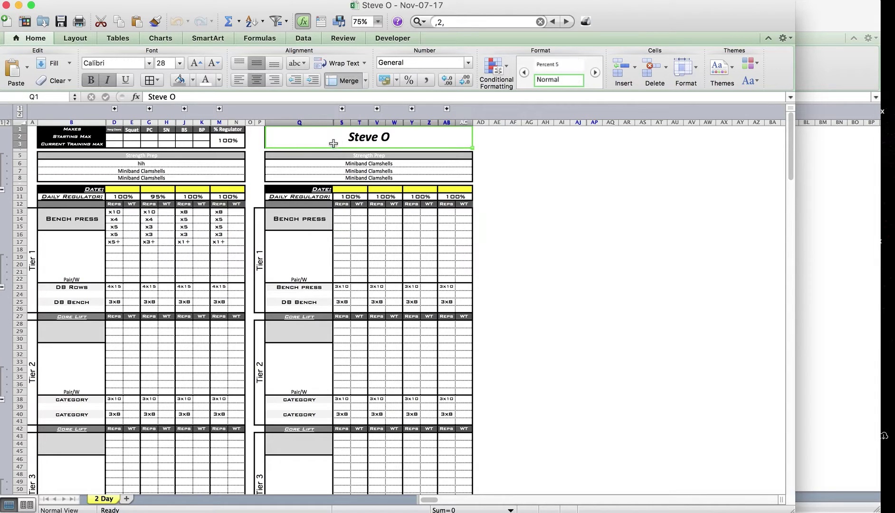
click(150, 233)
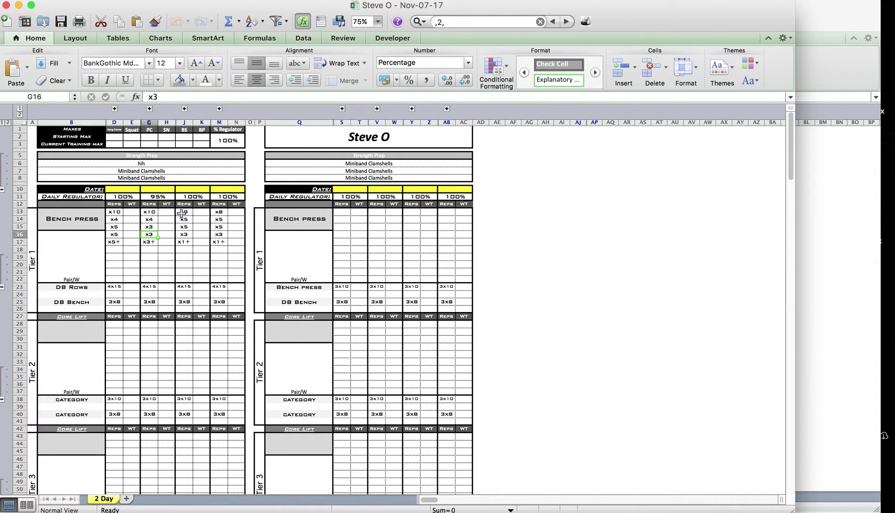
scroll(183, 214, down, 1)
scroll(182, 214, up, 1)
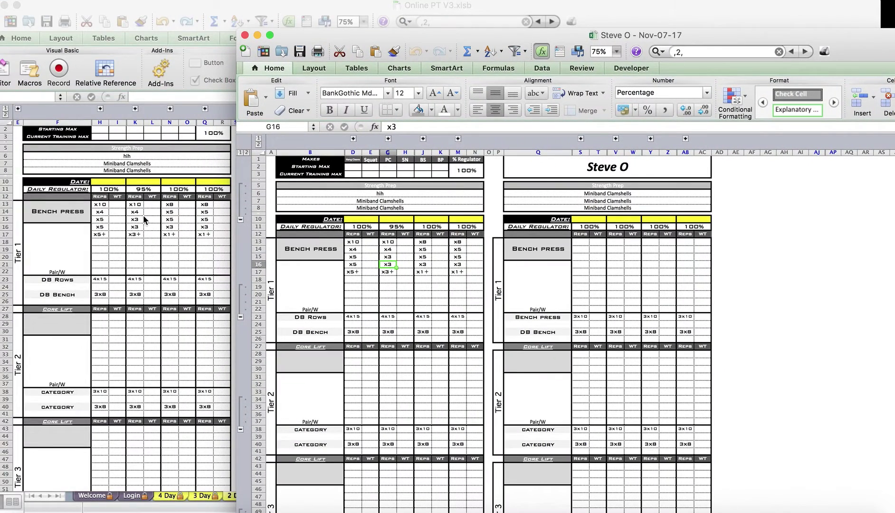
drag(327, 35, 150, 3)
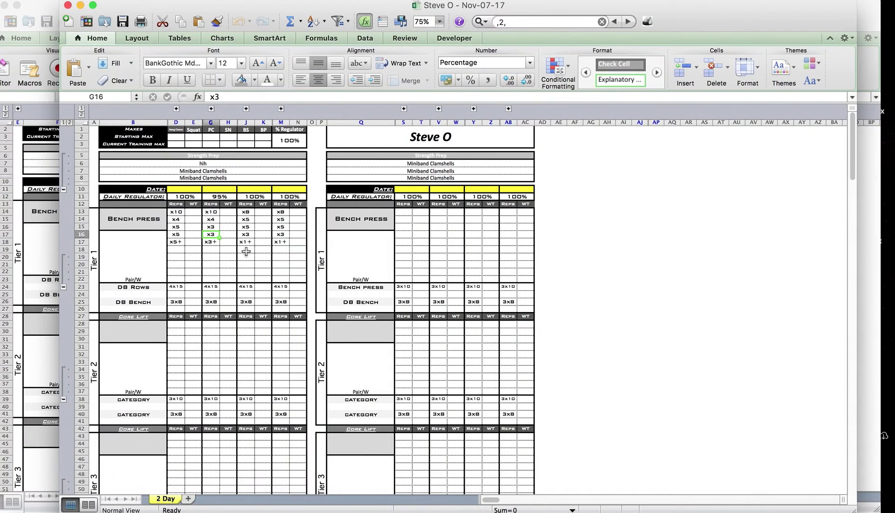
drag(194, 212, 196, 282)
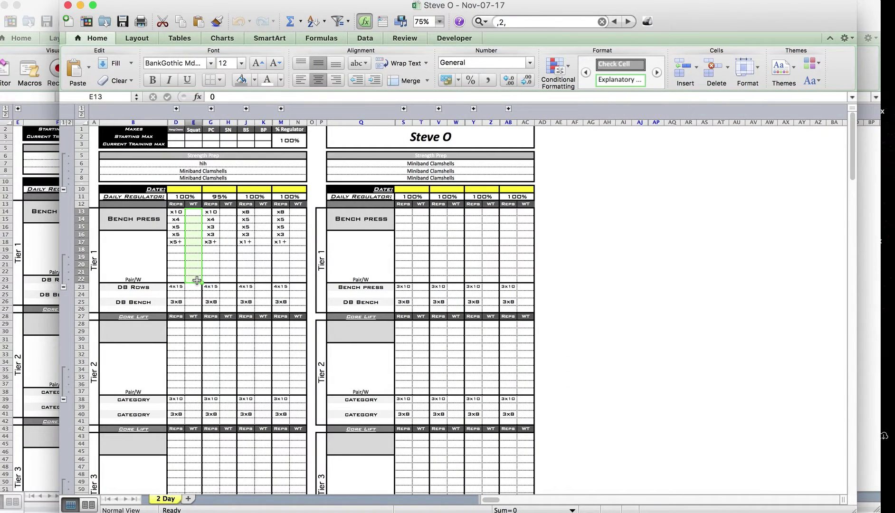
click(149, 241)
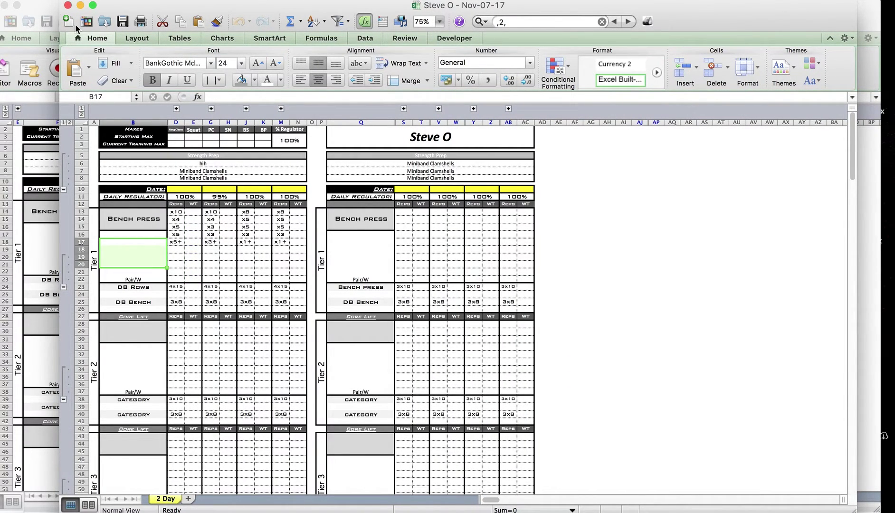
click(68, 5)
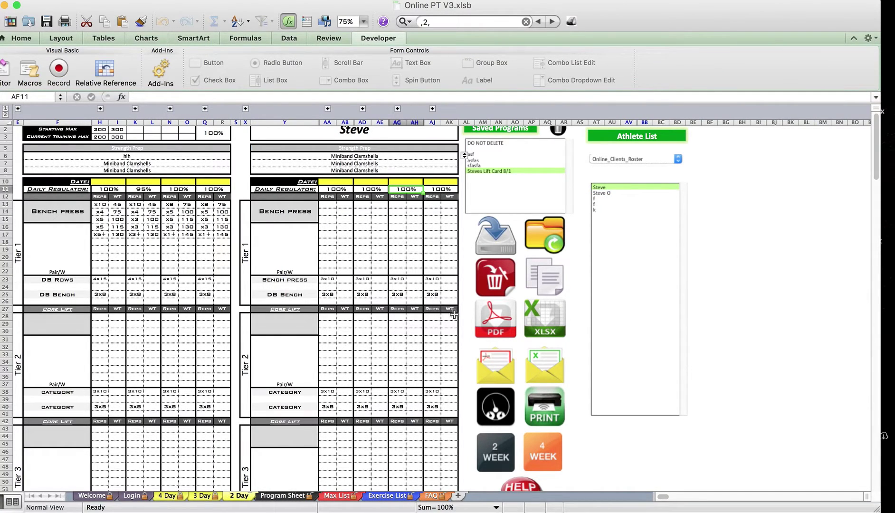
Send the program PDF with subject 'Workout of the Week' and the completion note, then open the received mail
click(484, 371)
drag(361, 157, 275, 140)
click(326, 151)
drag(357, 158, 277, 150)
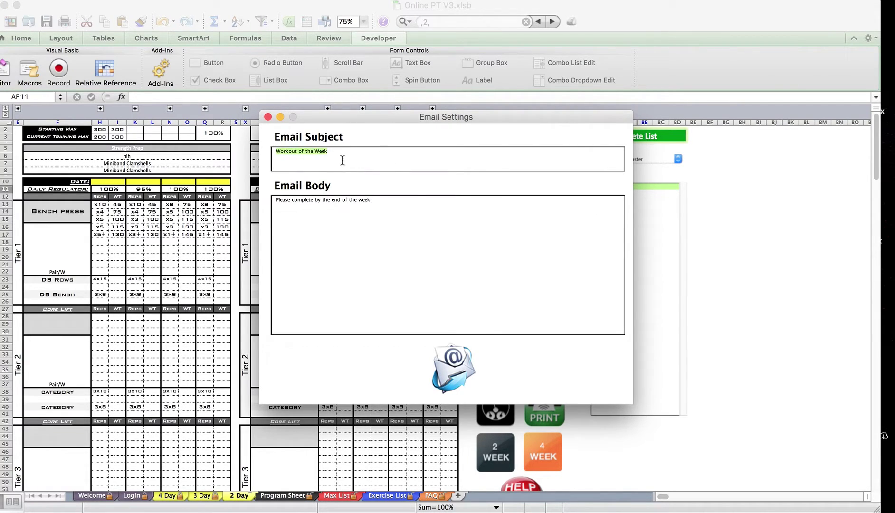
click(305, 159)
drag(289, 216, 442, 246)
click(432, 230)
click(460, 359)
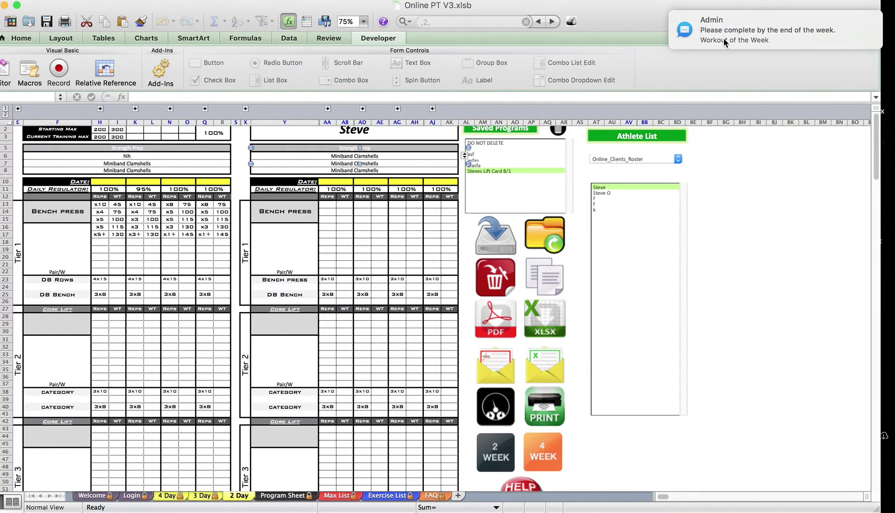
click(723, 37)
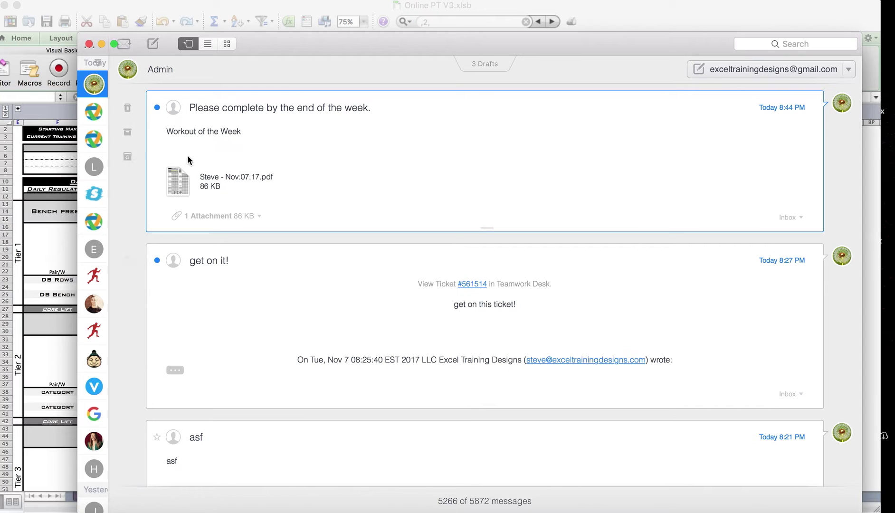
Open the 86 KB PDF attachment, scroll through it, then close Preview and the Airmail window
double_click(183, 184)
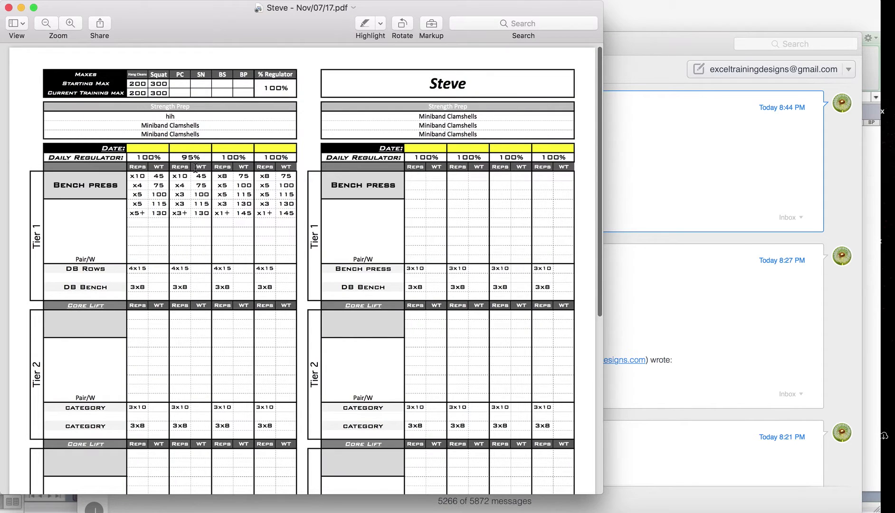
scroll(196, 167, down, 10)
scroll(196, 167, up, 10)
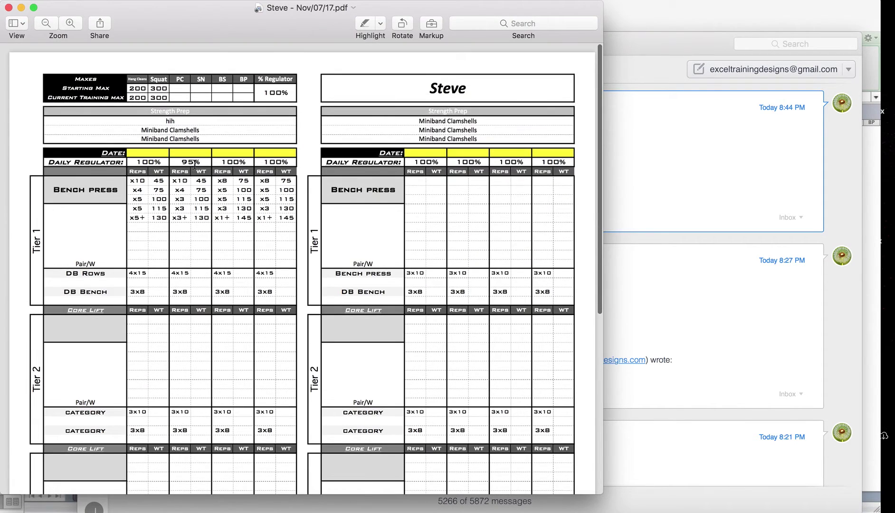
click(9, 8)
click(91, 43)
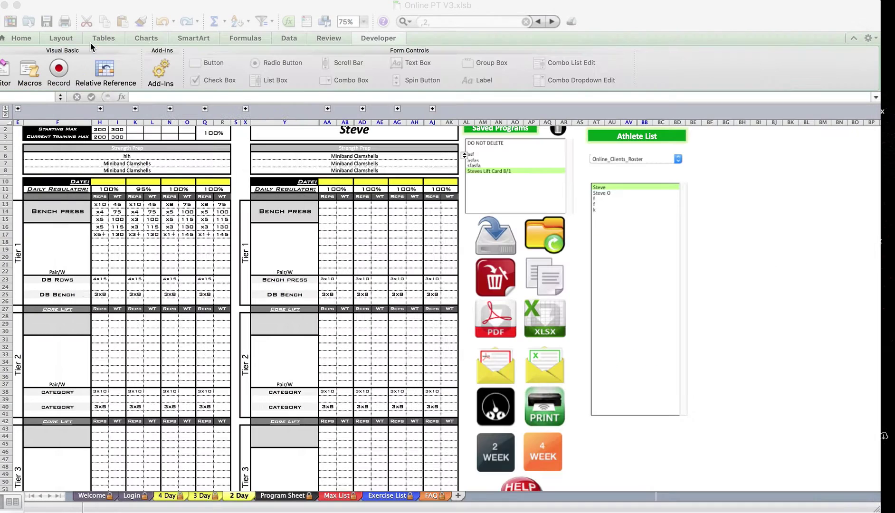
click(364, 281)
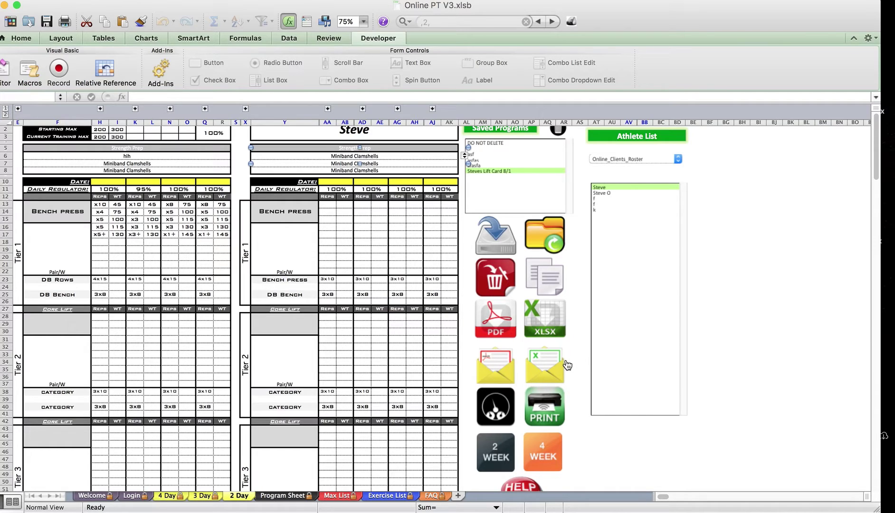
click(501, 415)
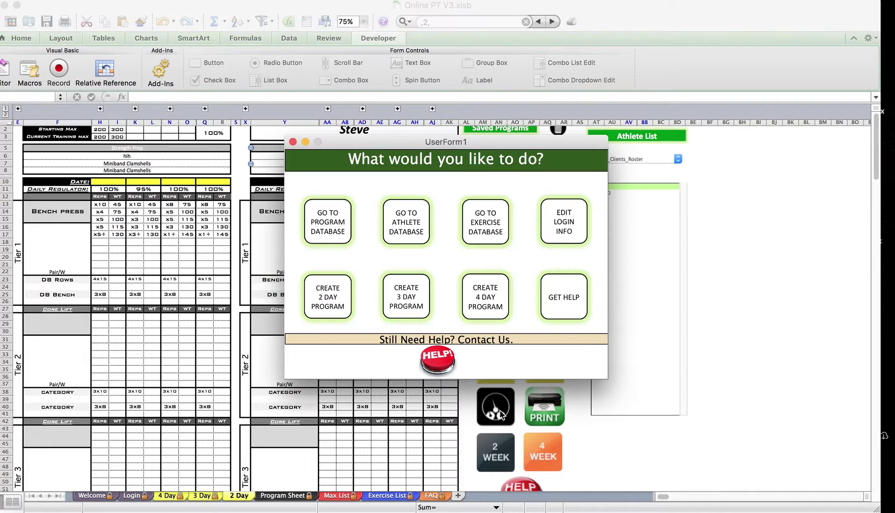
click(293, 142)
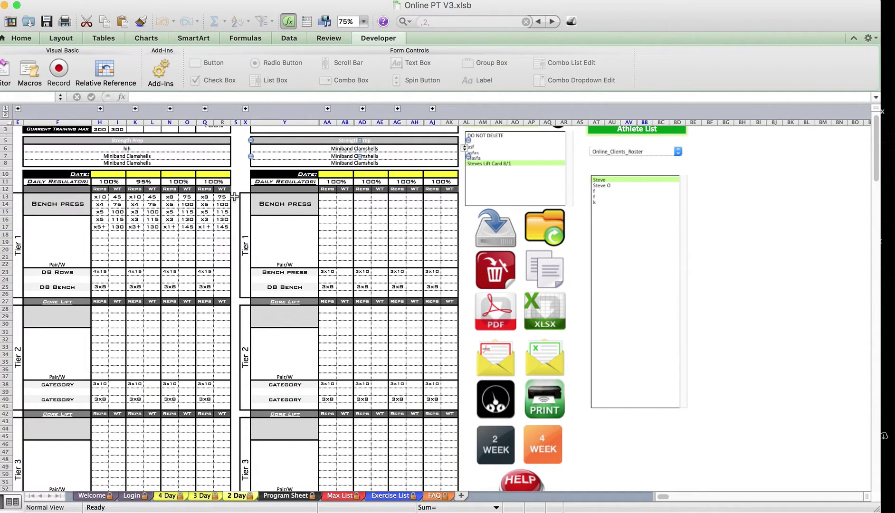
Use the 2 WEEK button so each program block shows only the 100% and 95% weeks
scroll(499, 444, down, 1)
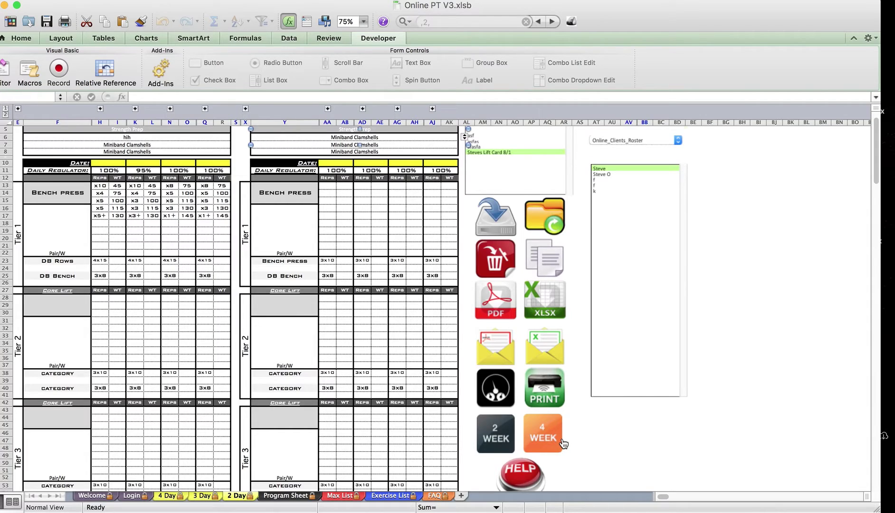
scroll(564, 445, up, 3)
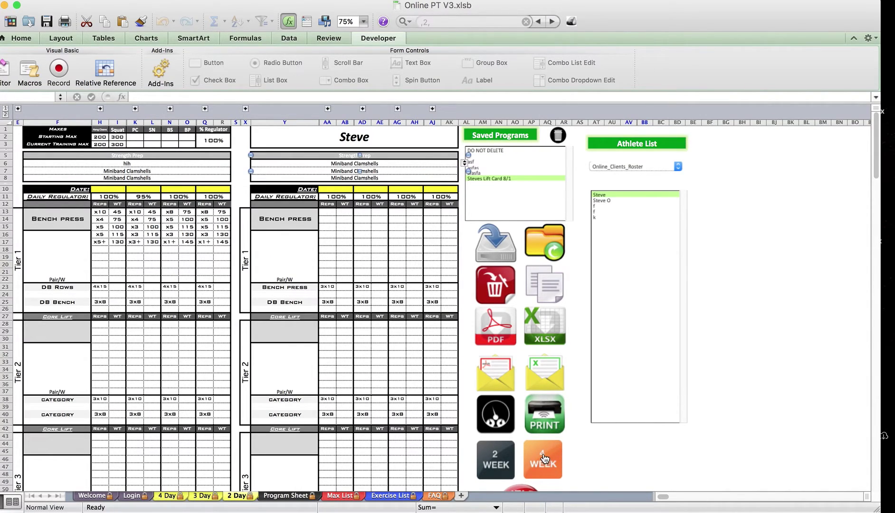
click(76, 191)
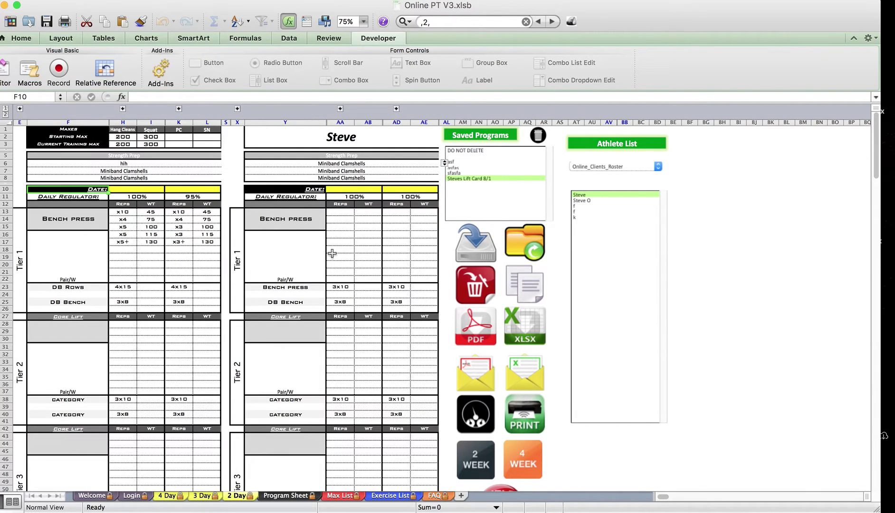
click(134, 196)
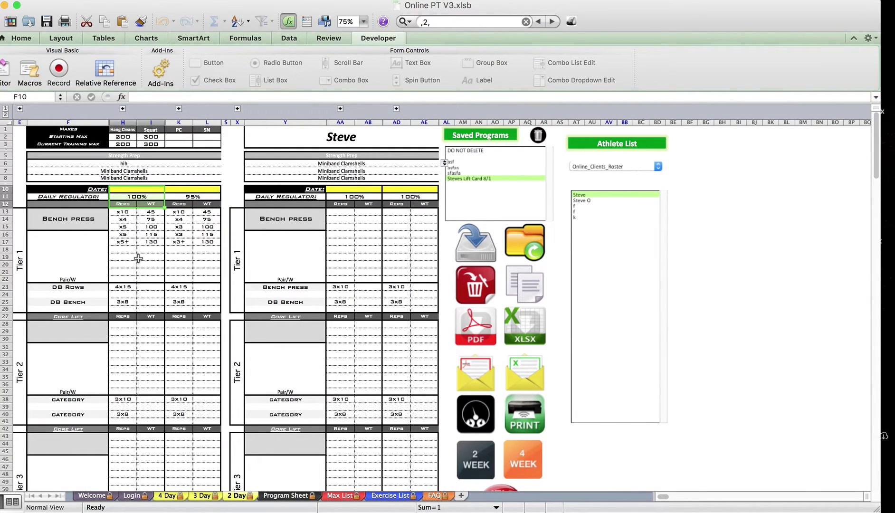
click(181, 199)
scroll(305, 354, down, 3)
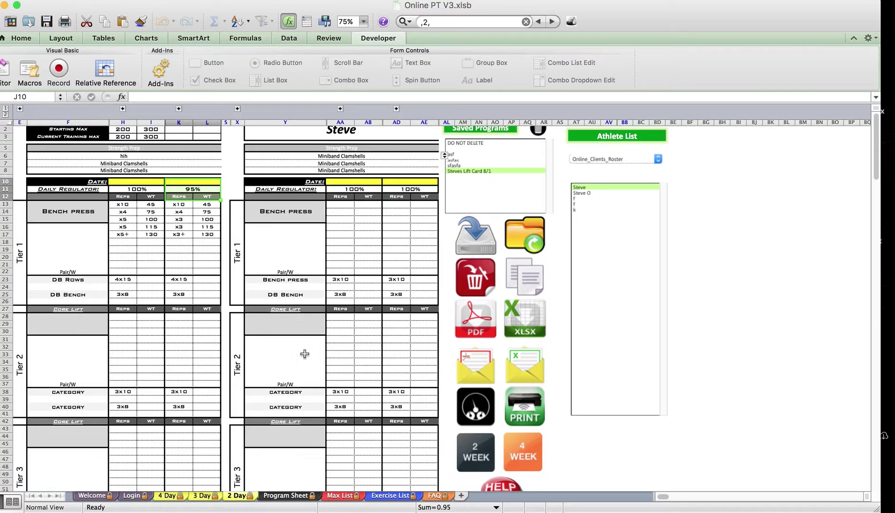
scroll(305, 354, up, 3)
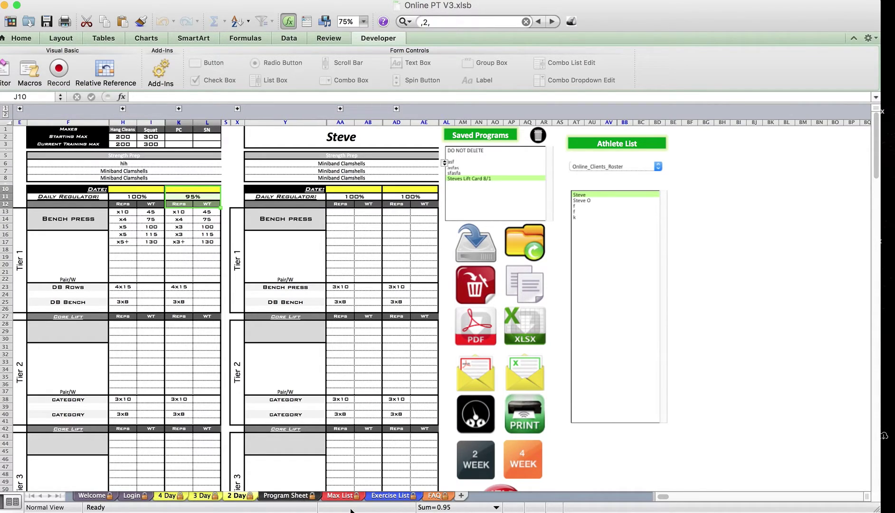
click(386, 499)
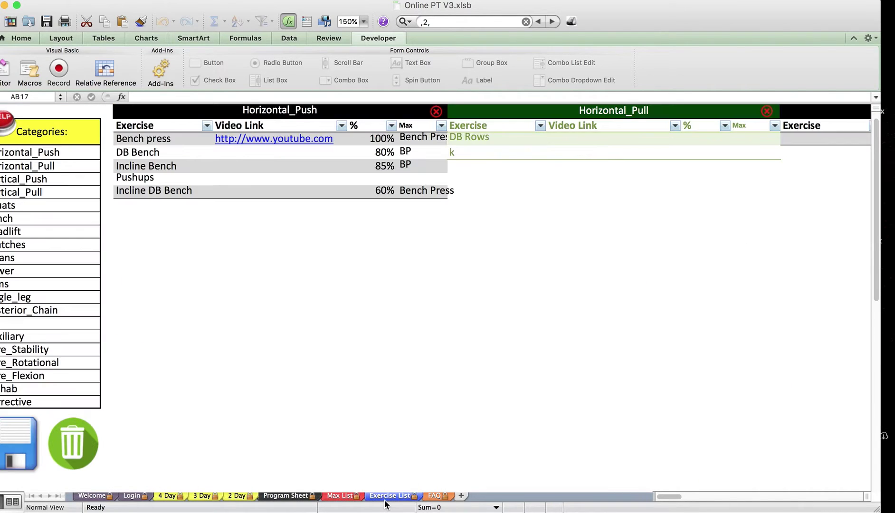
click(248, 497)
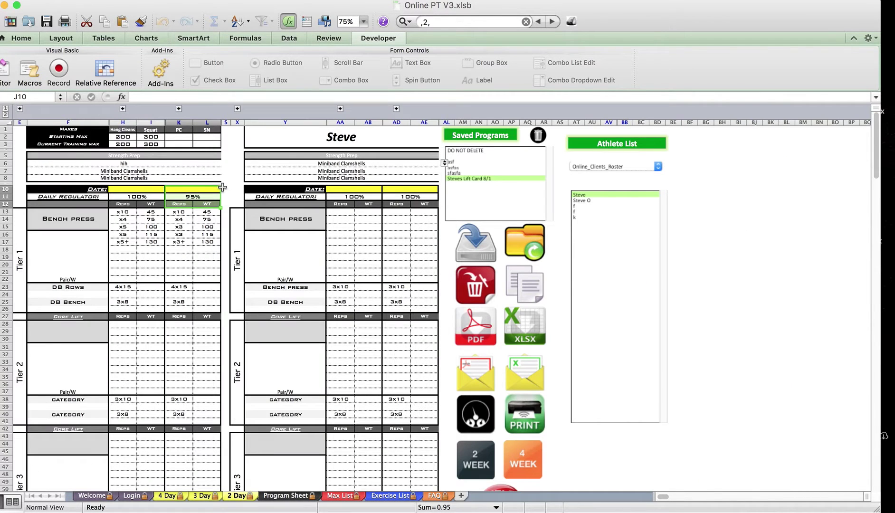